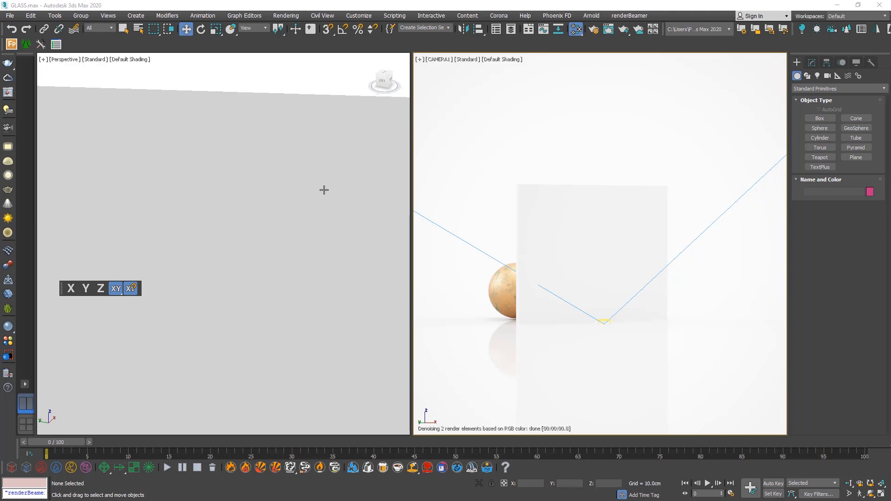
Examine the ground, the upright box and the sphere in the perspective view from several angles.
{"action": "left_click", "coordinate": [277, 246]}
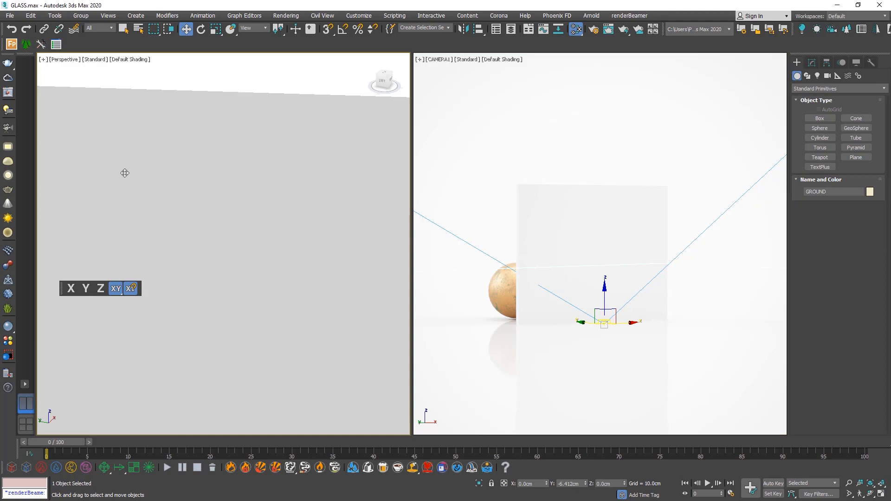
{"action": "scroll", "coordinate": [77, 171], "scroll_direction": "down", "scroll_amount": 1}
{"action": "scroll", "coordinate": [77, 171], "scroll_direction": "down", "scroll_amount": 5}
{"action": "scroll", "coordinate": [111, 228], "scroll_direction": "up", "scroll_amount": 5}
{"action": "middle_click_drag", "start_coordinate": [325, 278], "coordinate": [307, 287], "text": "alt"}
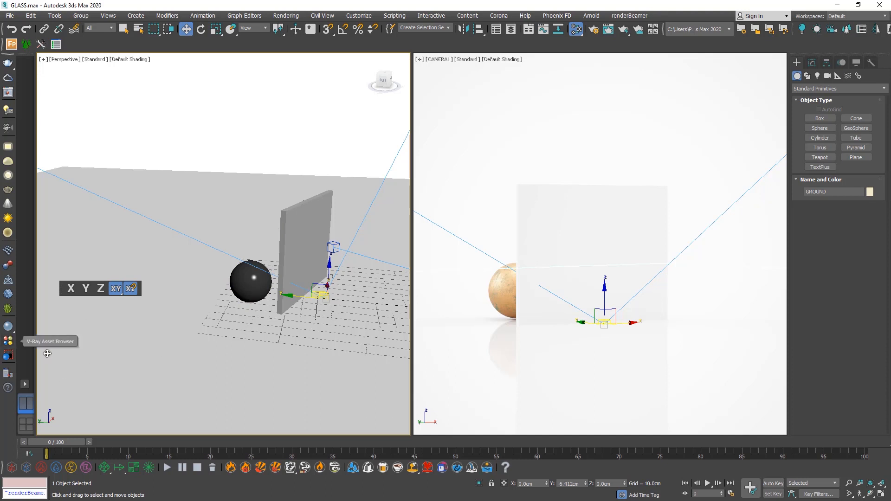
{"action": "left_click", "coordinate": [325, 239]}
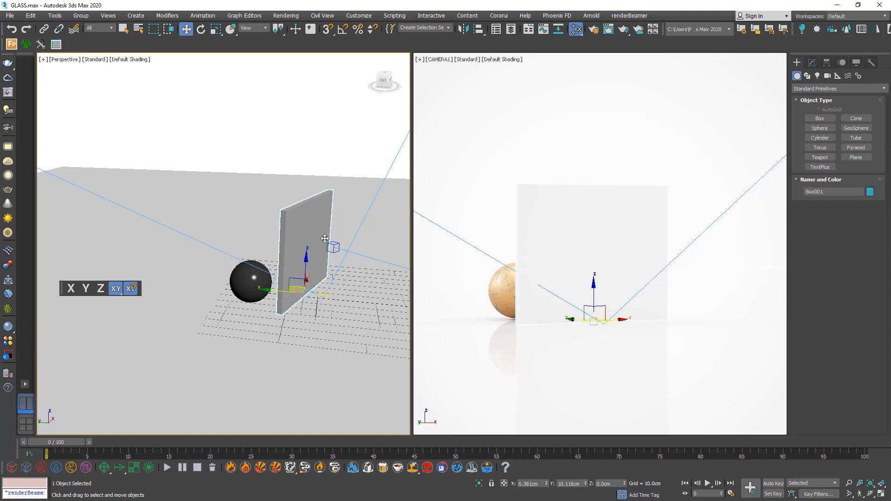
{"action": "left_click", "coordinate": [308, 369]}
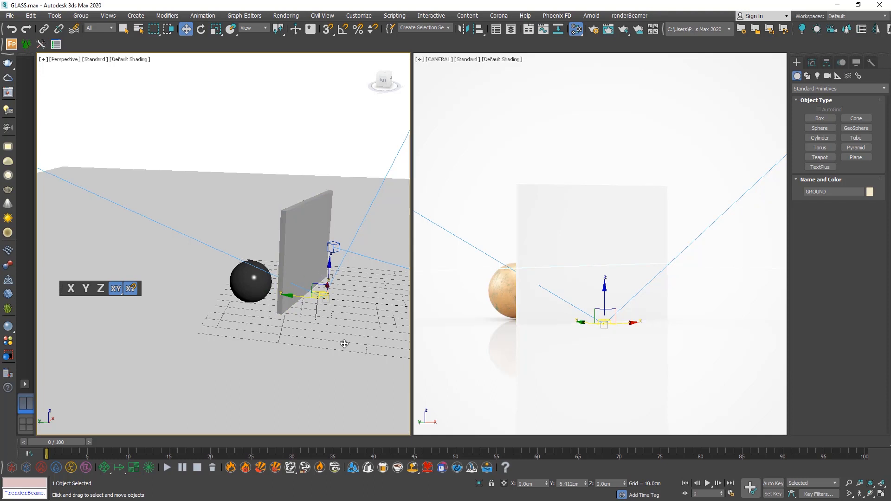
{"action": "middle_click_drag", "start_coordinate": [355, 308], "coordinate": [336, 301], "text": "alt"}
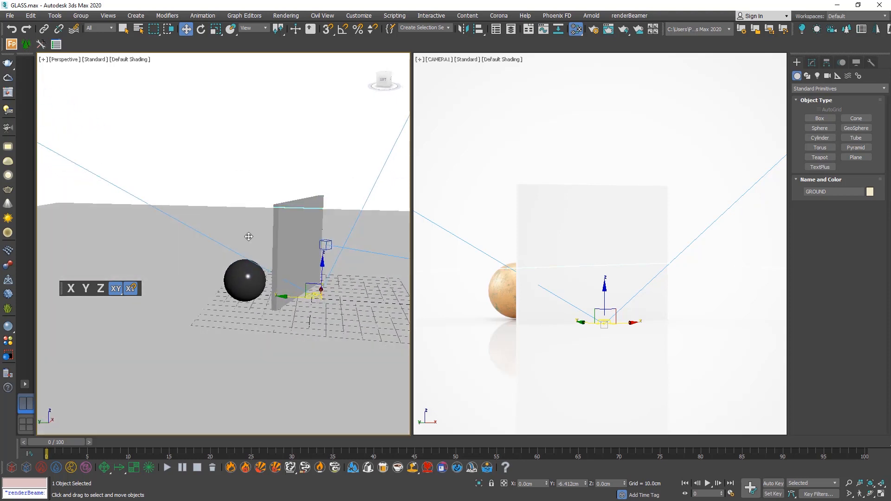
{"action": "scroll", "coordinate": [249, 237], "scroll_direction": "up", "scroll_amount": 4}
{"action": "middle_click_drag", "start_coordinate": [281, 225], "coordinate": [283, 233], "text": "alt"}
{"action": "left_click", "coordinate": [285, 96]}
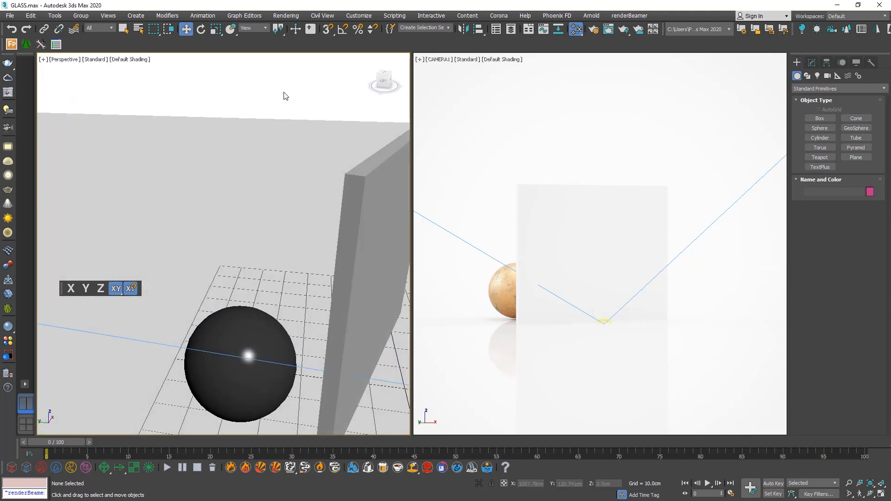
{"action": "scroll", "coordinate": [285, 96], "scroll_direction": "down", "scroll_amount": 10}
{"action": "middle_click_drag", "start_coordinate": [286, 97], "coordinate": [244, 144], "text": "alt"}
{"action": "scroll", "coordinate": [267, 190], "scroll_direction": "up", "scroll_amount": 5}
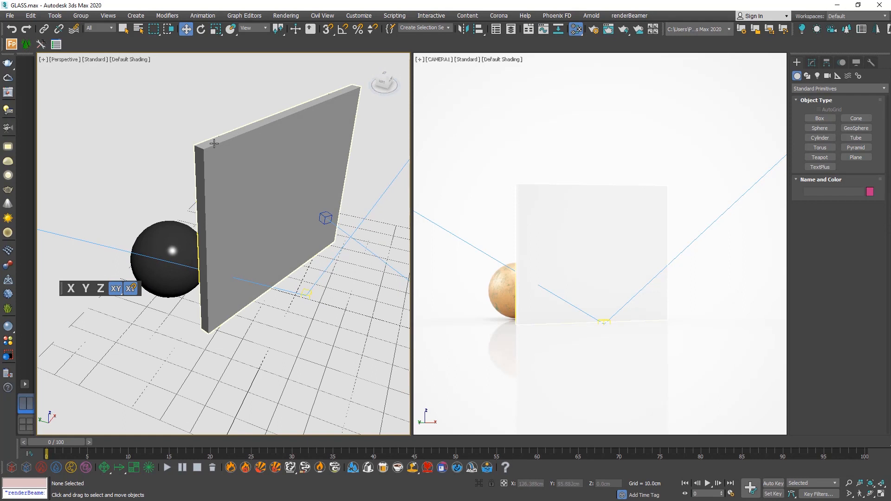
{"action": "middle_click_drag", "start_coordinate": [191, 180], "coordinate": [184, 176], "text": "alt"}
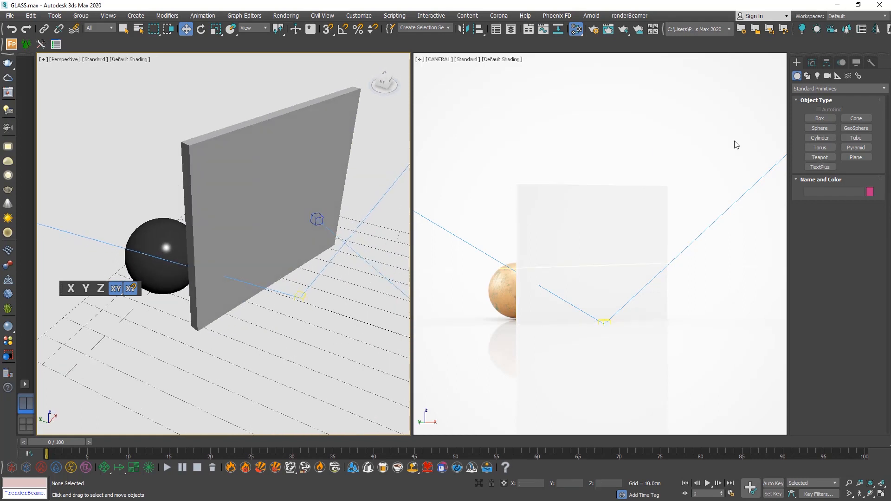
Draw a plane about 27.7 by 45.4 cm on the ground in front of the box and rotate it about -94° around Y.
{"action": "left_click", "coordinate": [856, 158]}
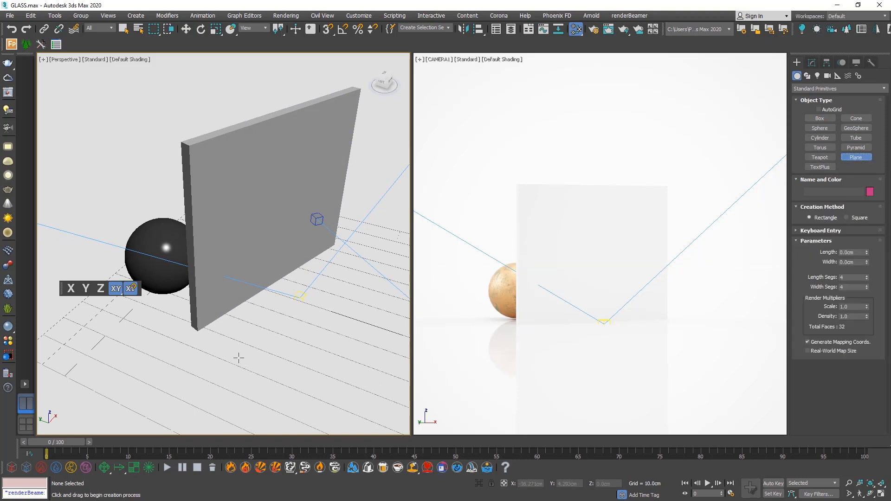
{"action": "left_click_drag", "start_coordinate": [226, 363], "coordinate": [345, 307]}
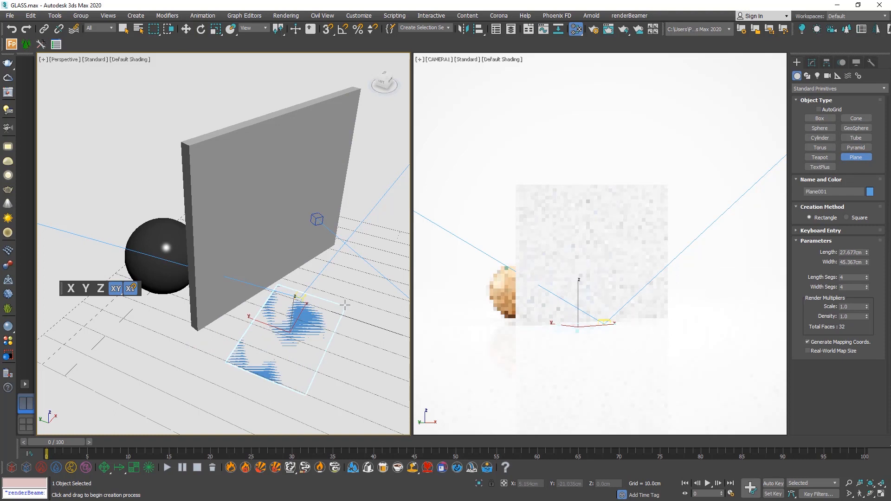
{"action": "left_click", "coordinate": [201, 30]}
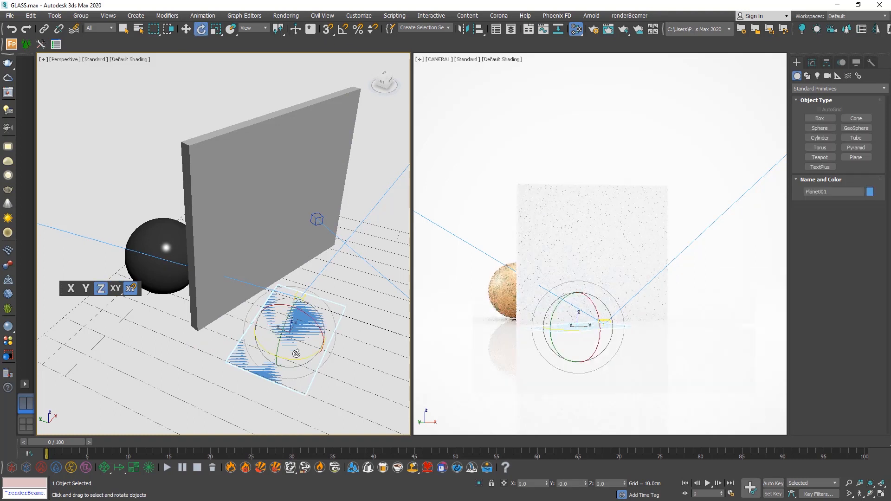
{"action": "middle_click_drag", "start_coordinate": [356, 371], "coordinate": [324, 372], "text": "alt"}
{"action": "left_click_drag", "start_coordinate": [276, 323], "coordinate": [221, 387]}
{"action": "middle_click_drag", "start_coordinate": [323, 386], "coordinate": [265, 380], "text": "alt"}
{"action": "scroll", "coordinate": [272, 313], "scroll_direction": "up", "scroll_amount": 5}
{"action": "middle_click_drag", "start_coordinate": [265, 276], "coordinate": [215, 292], "text": "alt"}
{"action": "middle_click_drag", "start_coordinate": [217, 323], "coordinate": [262, 320], "text": "alt"}
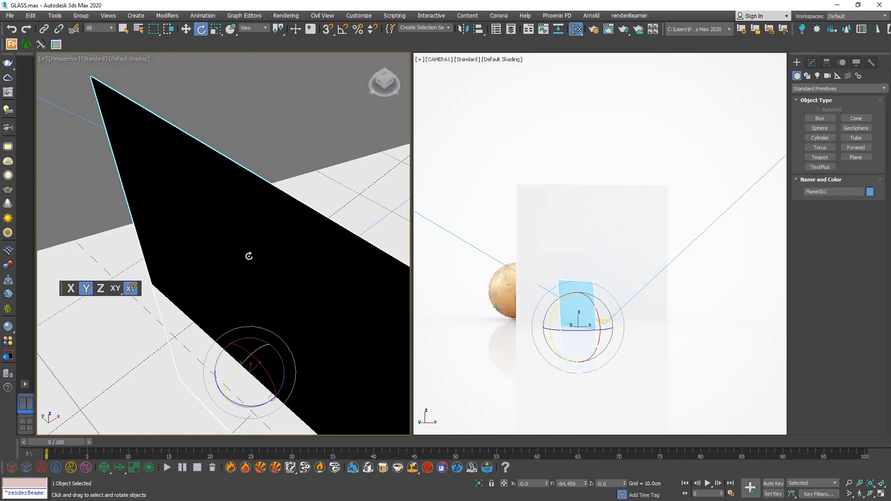
{"action": "scroll", "coordinate": [249, 255], "scroll_direction": "down", "scroll_amount": 5}
{"action": "middle_click_drag", "start_coordinate": [270, 270], "coordinate": [303, 280], "text": "alt"}
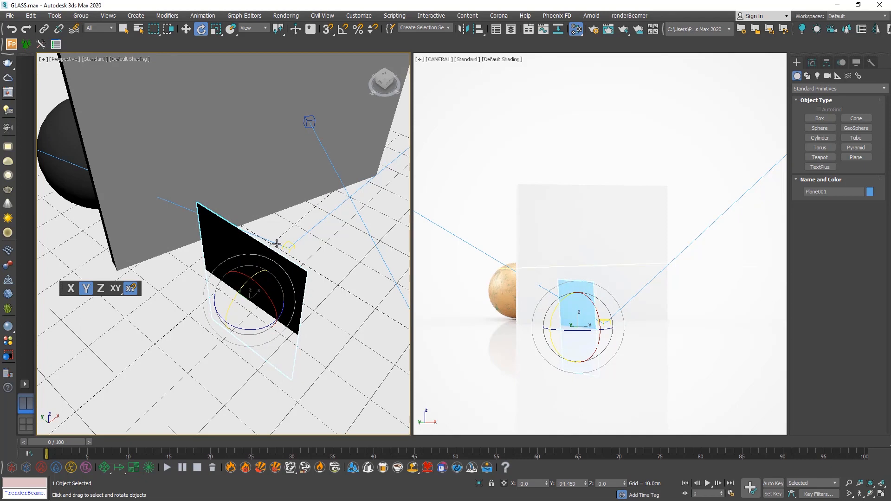
{"action": "scroll", "coordinate": [269, 247], "scroll_direction": "down", "scroll_amount": 5}
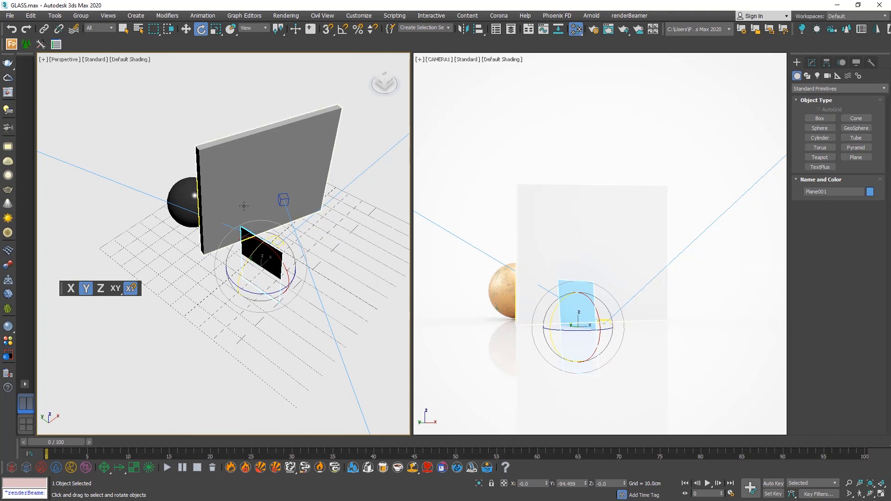
{"action": "left_click", "coordinate": [185, 29]}
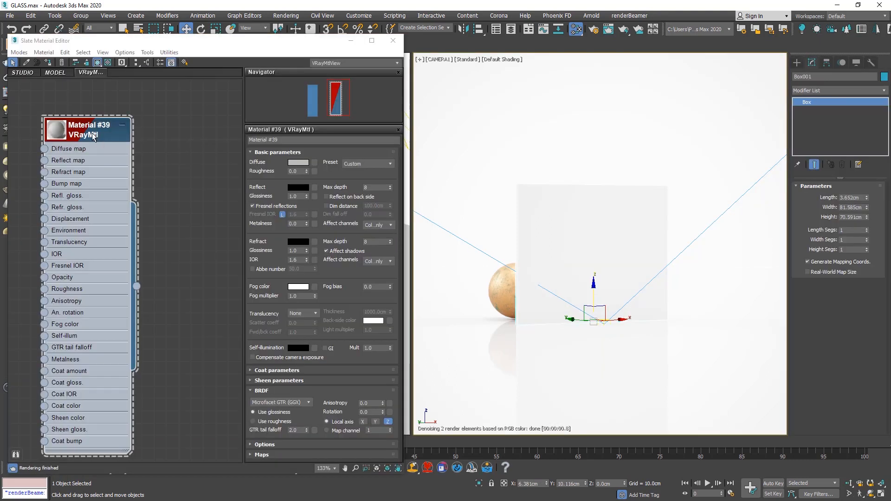
Set the diffuse colour of the box's VRayMtl material to a near-black grey with RGB 3, 3, 3.
{"action": "left_click_drag", "start_coordinate": [94, 135], "coordinate": [105, 132]}
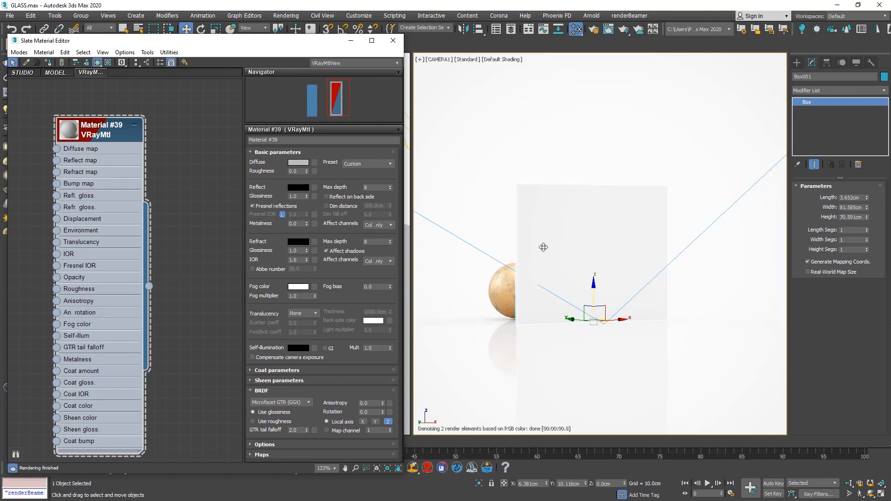
{"action": "left_click", "coordinate": [196, 185]}
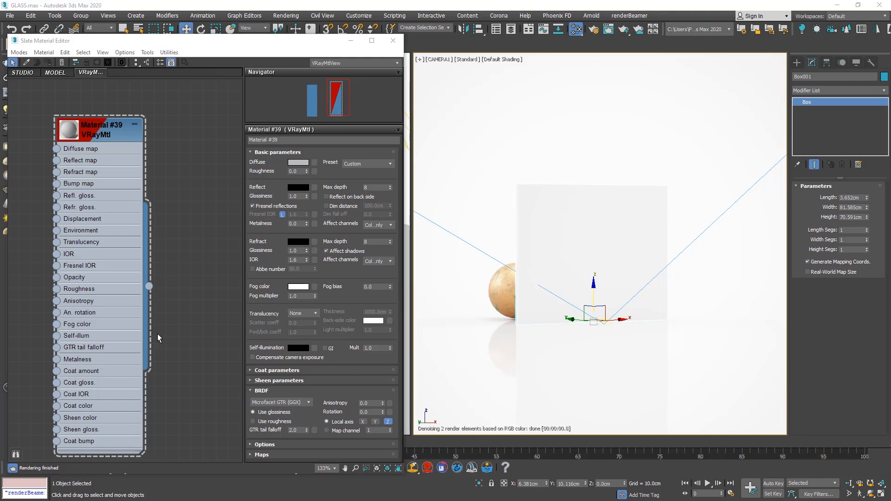
{"action": "left_click", "coordinate": [293, 163]}
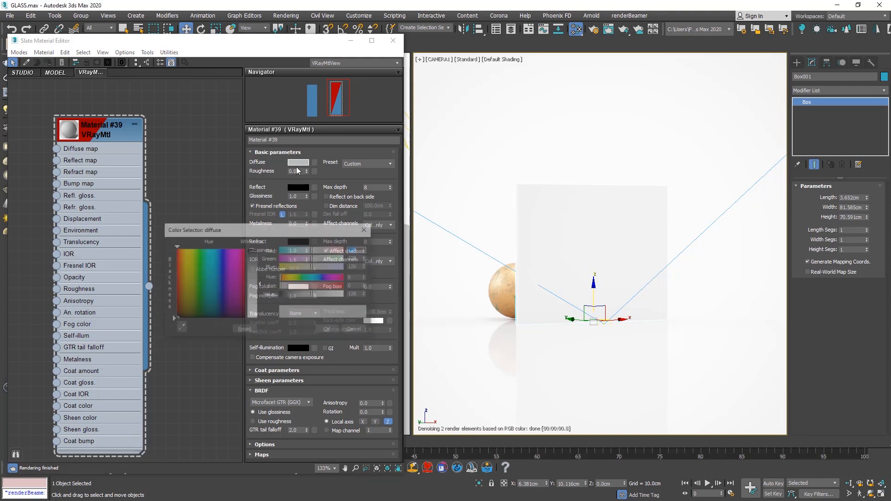
{"action": "left_click", "coordinate": [171, 316]}
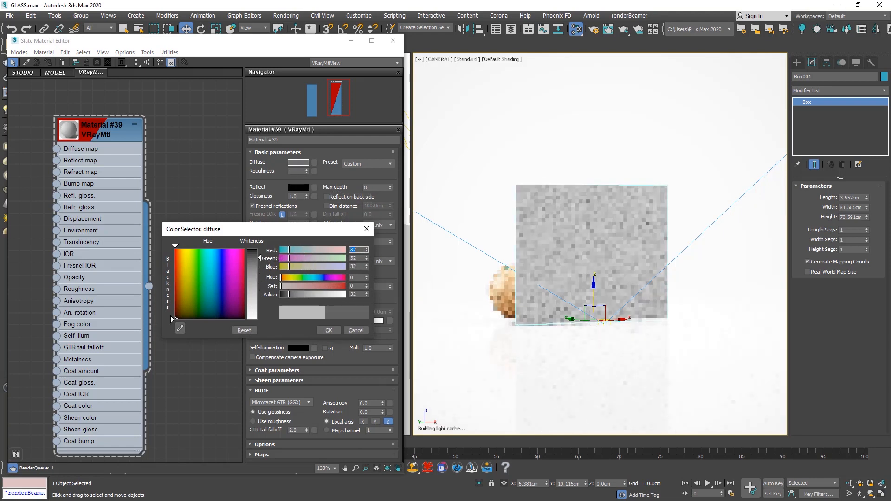
{"action": "left_click_drag", "start_coordinate": [366, 299], "coordinate": [367, 297]}
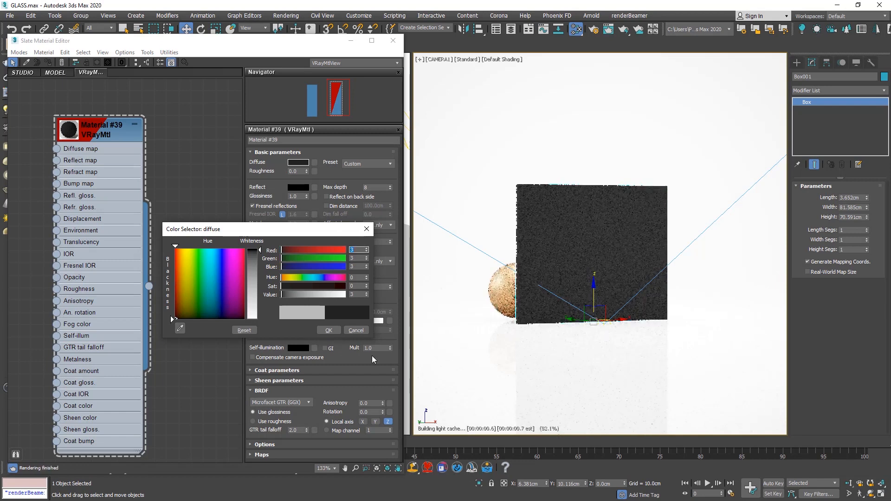
{"action": "left_click", "coordinate": [328, 331]}
{"action": "left_click", "coordinate": [544, 99]}
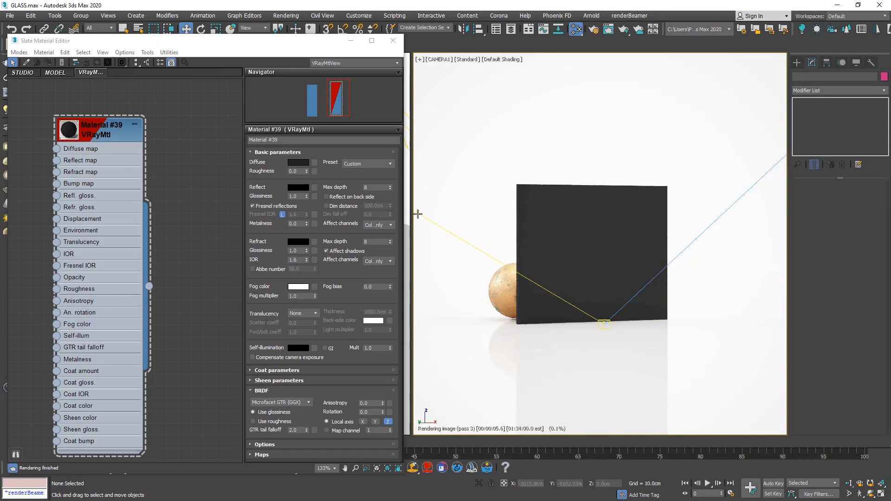
Set the material's reflection colour to near-white with RGB 253, 253, 253.
{"action": "left_click", "coordinate": [297, 187]}
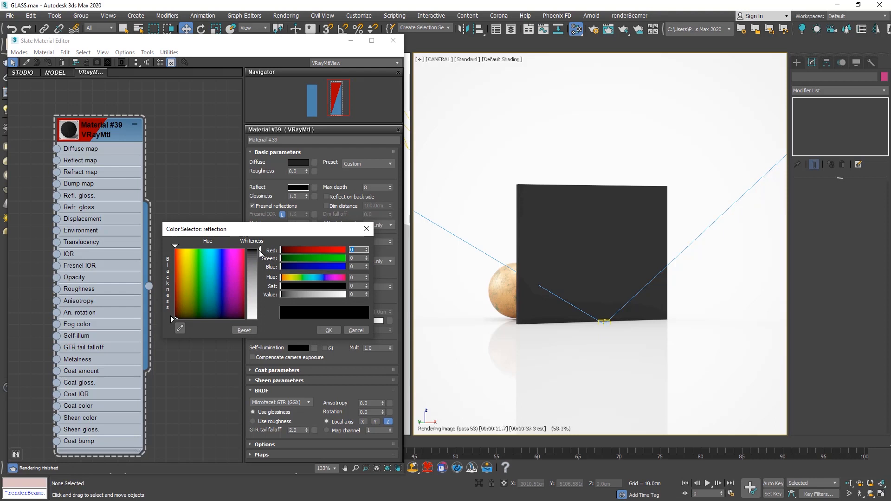
{"action": "left_click_drag", "start_coordinate": [261, 250], "coordinate": [261, 319]}
{"action": "left_click", "coordinate": [329, 332]}
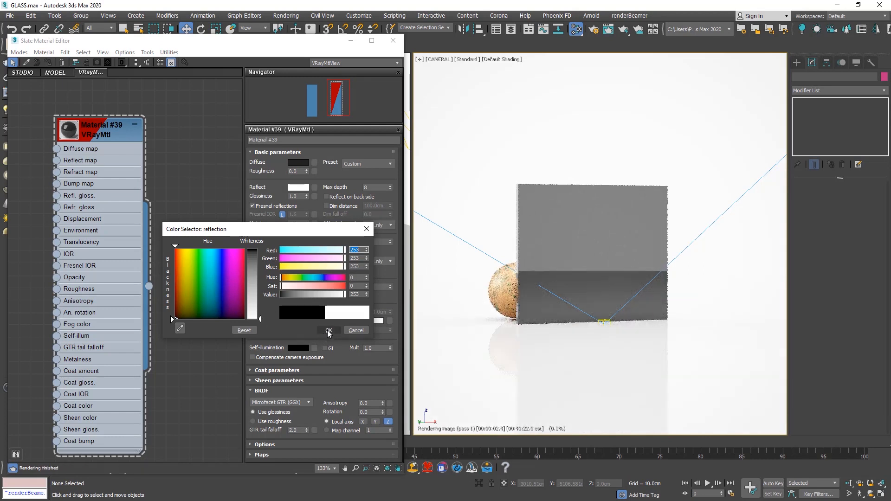
{"action": "left_click", "coordinate": [322, 330]}
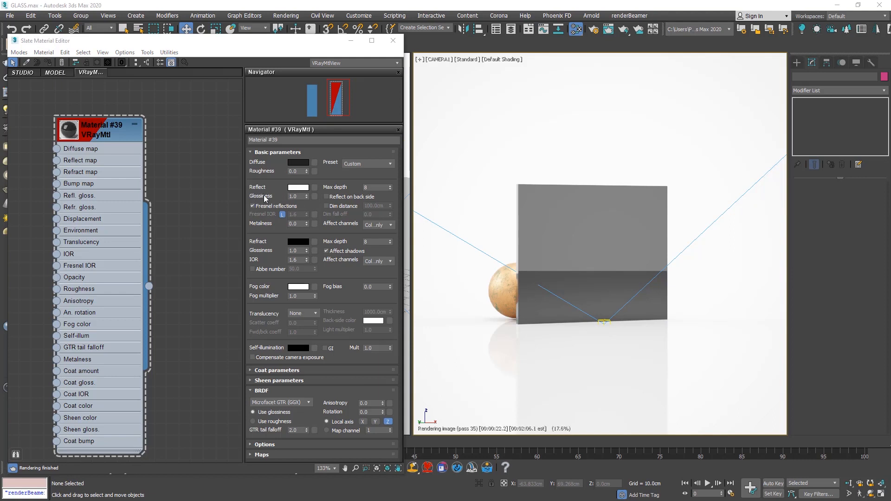
Test the material's reflection glossiness at 0.99, 0.95, 0.93, 0.9 and 0.0, and return it to 1.0.
{"action": "left_click", "coordinate": [306, 198]}
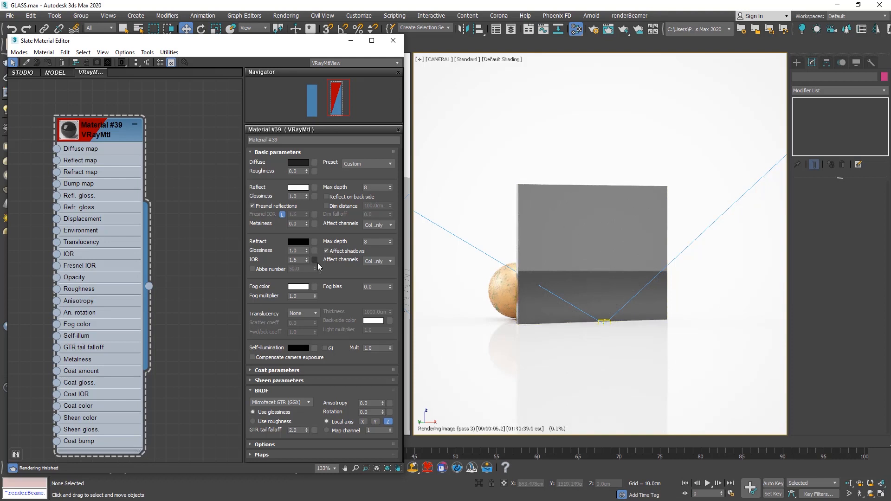
{"action": "left_click", "coordinate": [306, 198]}
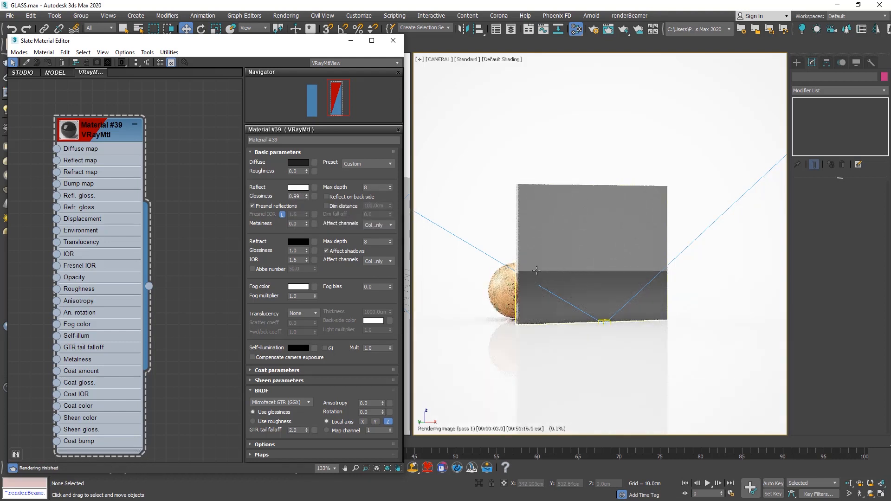
{"action": "left_click_drag", "start_coordinate": [308, 197], "coordinate": [305, 199]}
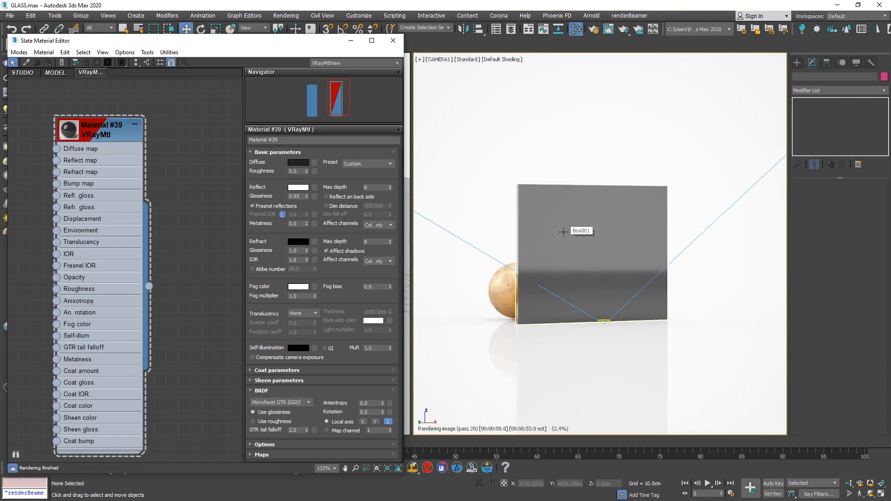
{"action": "left_click", "coordinate": [307, 198]}
{"action": "left_click", "coordinate": [307, 199]}
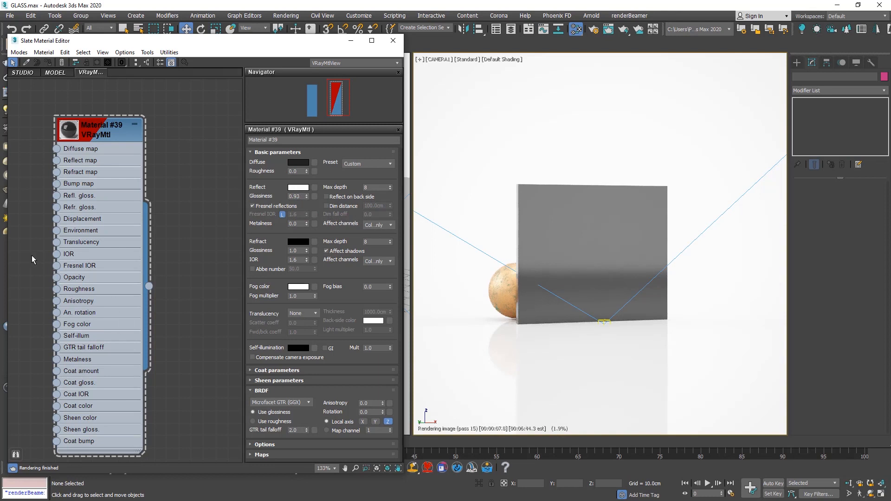
{"action": "left_click", "coordinate": [306, 198]}
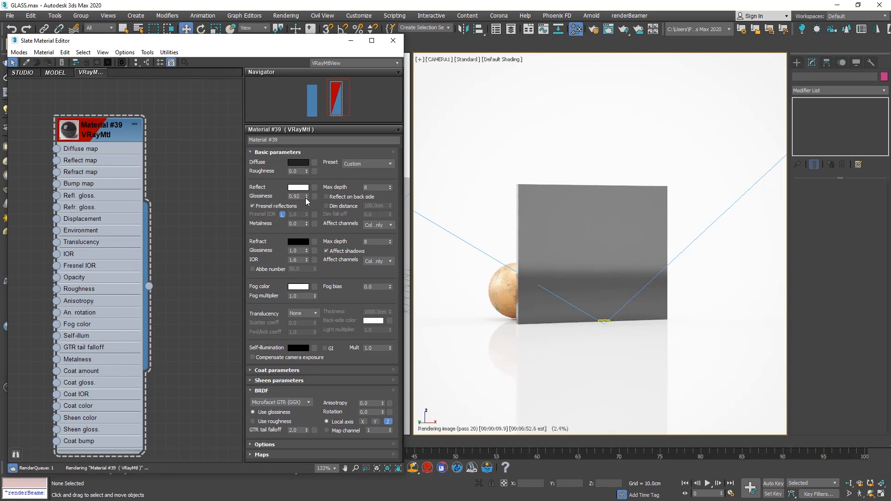
{"action": "left_click", "coordinate": [306, 198]}
{"action": "left_click", "coordinate": [306, 197]}
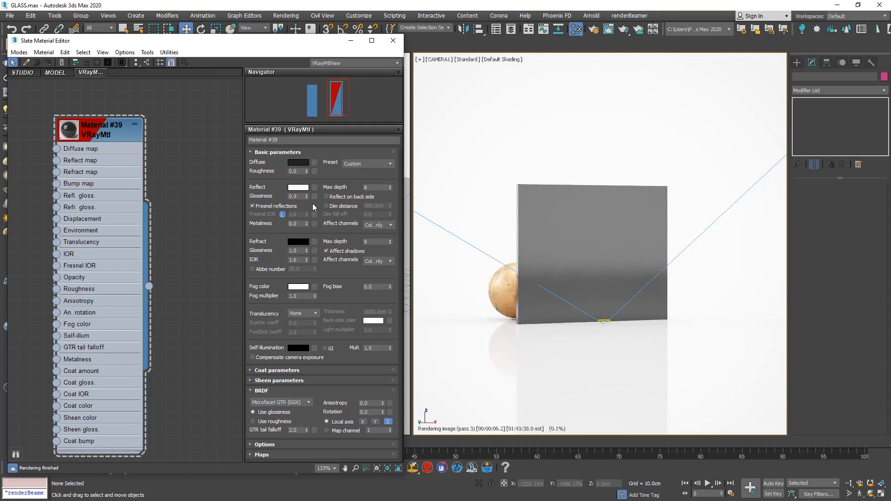
{"action": "left_click_drag", "start_coordinate": [307, 199], "coordinate": [307, 312]}
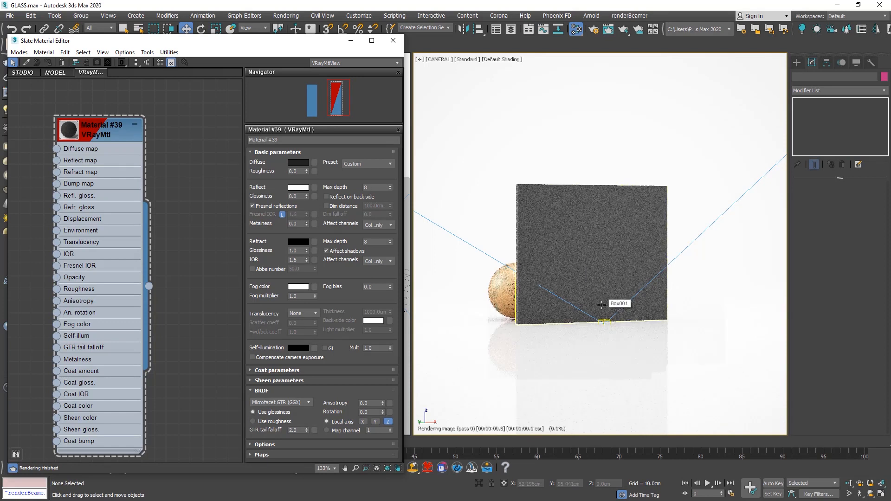
{"action": "left_click_drag", "start_coordinate": [306, 199], "coordinate": [300, 131]}
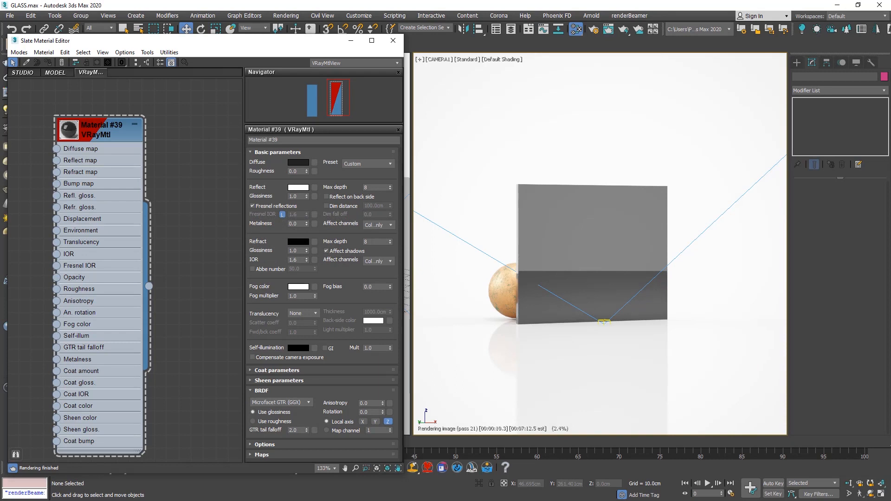
Enlarge the material node's preview and compare the reflections with Fresnel reflections turned off and back on.
{"action": "double_click", "coordinate": [69, 130]}
{"action": "left_click", "coordinate": [253, 206]}
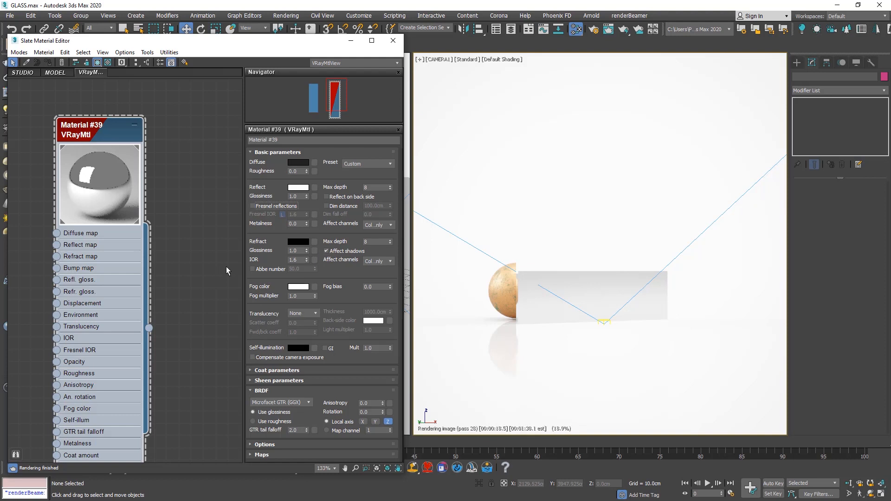
{"action": "left_click", "coordinate": [253, 206]}
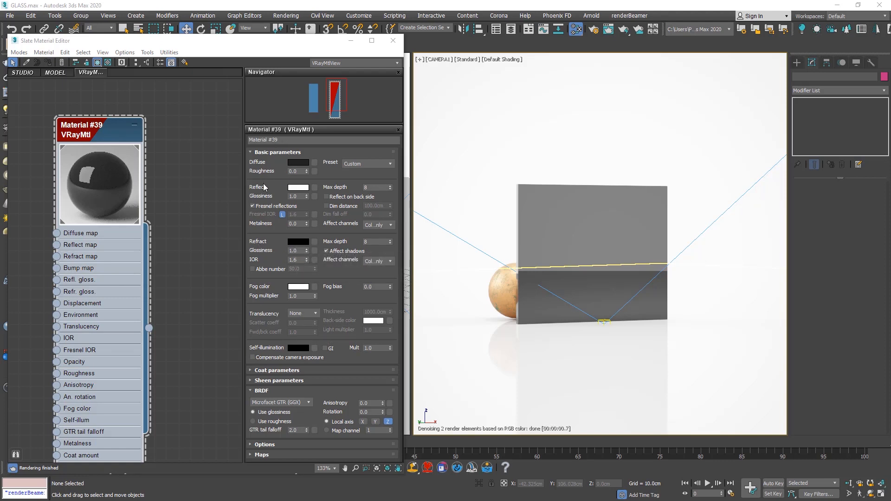
Set the material's refraction colour to a faintly pink near-white with RGB 250, 238, 238.
{"action": "left_click", "coordinate": [298, 242]}
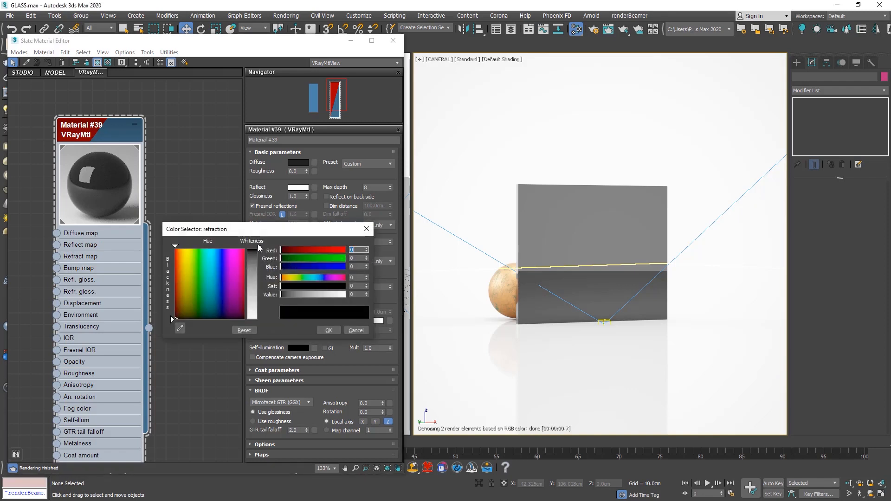
{"action": "left_click_drag", "start_coordinate": [263, 252], "coordinate": [260, 315]}
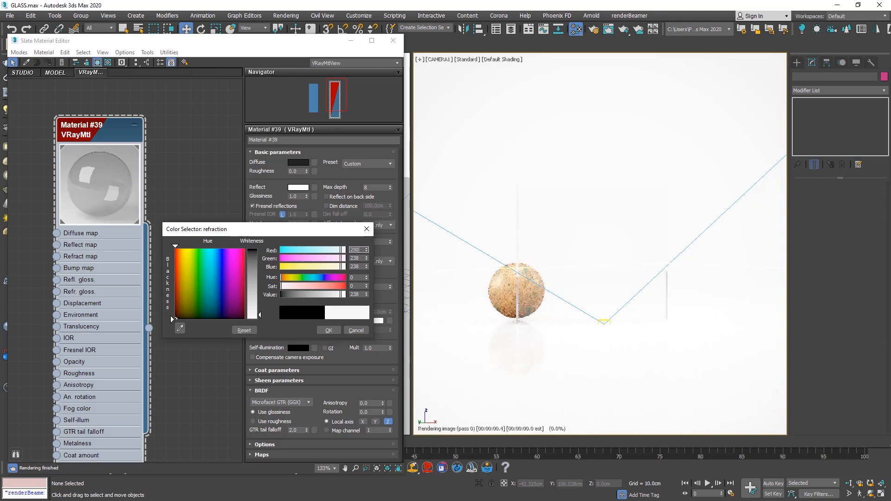
{"action": "type", "text": "250"}
{"action": "key", "text": "Return"}
{"action": "left_click", "coordinate": [329, 330]}
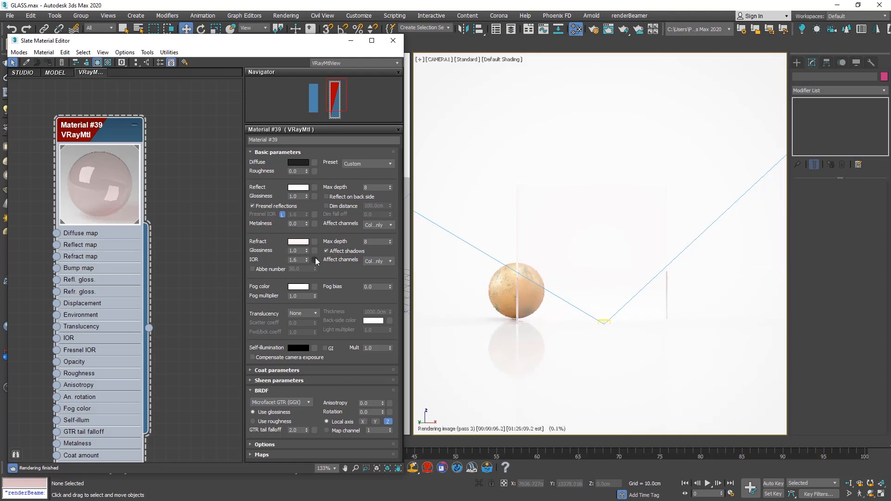
Test the material's refraction glossiness in steps from 0.99 down to 0.7, and return it to 1.0.
{"action": "left_click", "coordinate": [306, 252]}
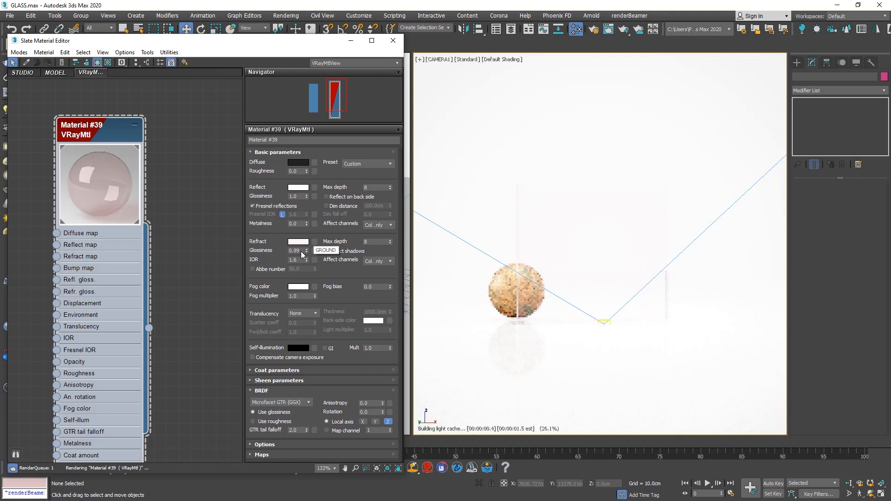
{"action": "left_click", "coordinate": [305, 253]}
{"action": "left_click", "coordinate": [304, 252]}
{"action": "left_click", "coordinate": [304, 252]}
{"action": "left_click", "coordinate": [305, 252]}
{"action": "left_click", "coordinate": [304, 252]}
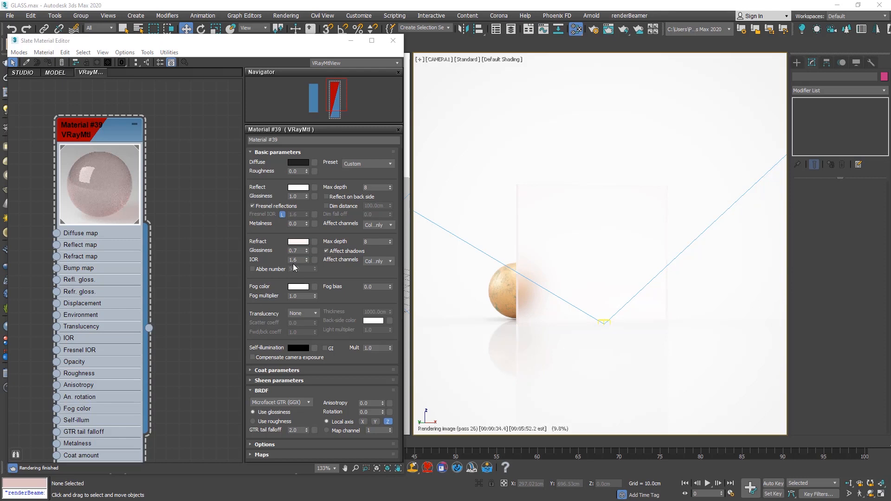
{"action": "double_click", "coordinate": [297, 251]}
{"action": "type", "text": "1"}
{"action": "key", "text": "Return"}
{"action": "left_click", "coordinate": [410, 277]}
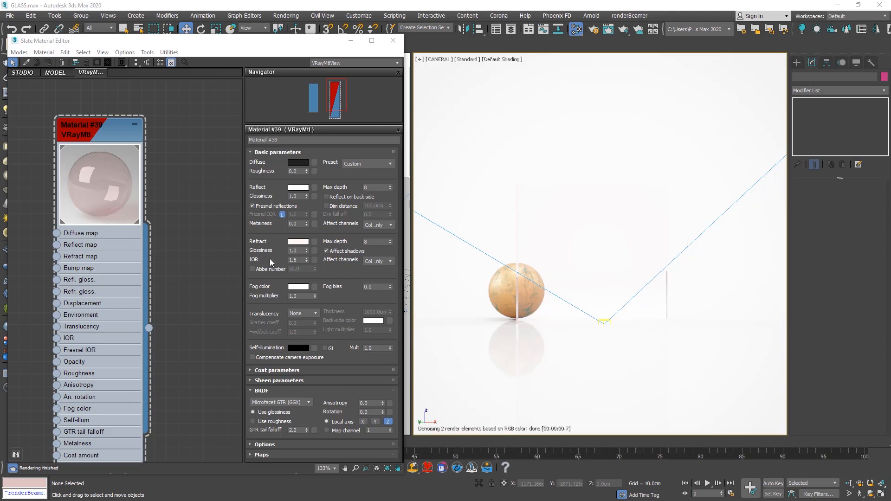
Consult the IOR value chart image, test the material's refraction IOR at 1.5, 1.4, 1.2 and 0.5, and return it to 1.6.
{"action": "left_click_drag", "start_coordinate": [0, 171], "coordinate": [325, 65]}
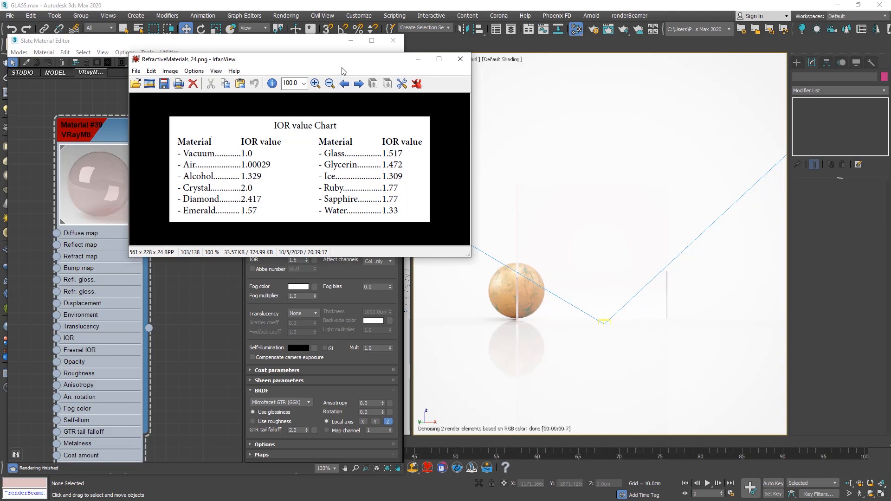
{"action": "left_click_drag", "start_coordinate": [346, 61], "coordinate": [0, 144]}
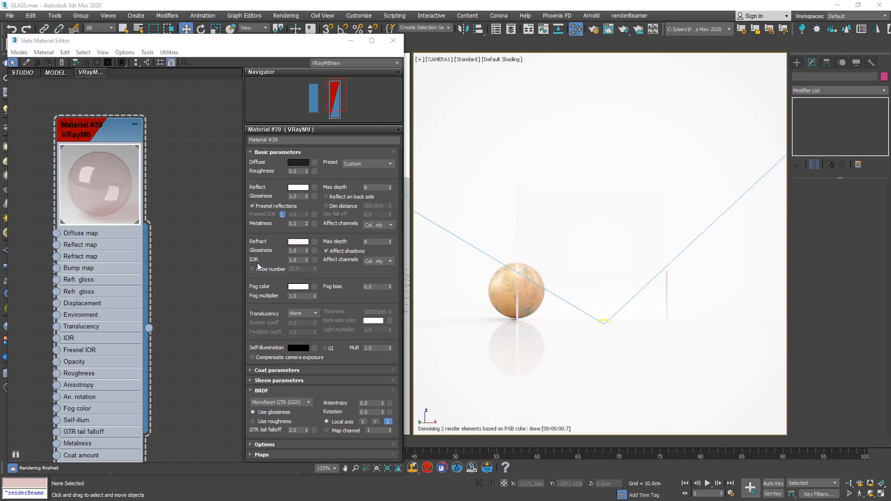
{"action": "left_click", "coordinate": [307, 262]}
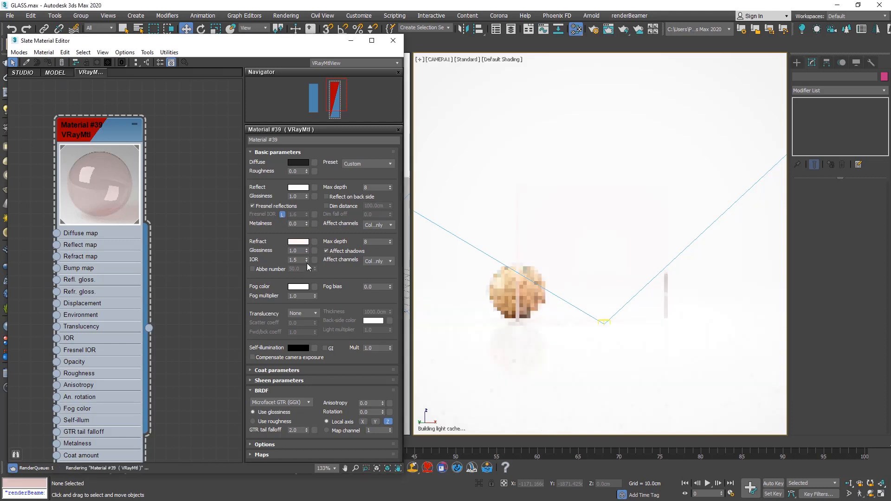
{"action": "left_click", "coordinate": [307, 261]}
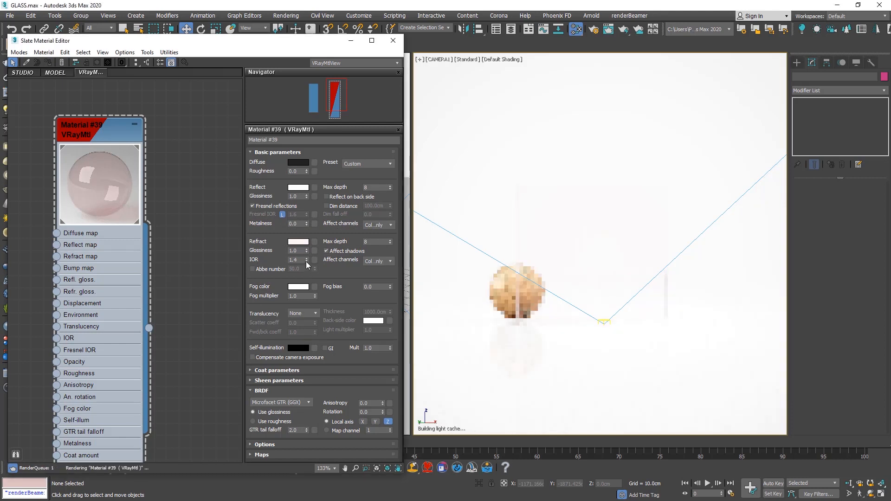
{"action": "left_click", "coordinate": [306, 261]}
{"action": "left_click", "coordinate": [307, 262]}
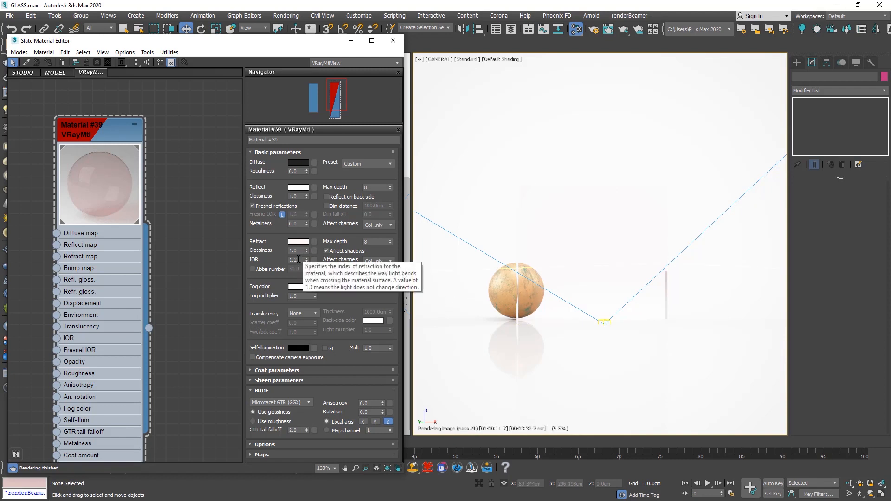
{"action": "double_click", "coordinate": [299, 259]}
{"action": "type", "text": "0.5"}
{"action": "key", "text": "Return"}
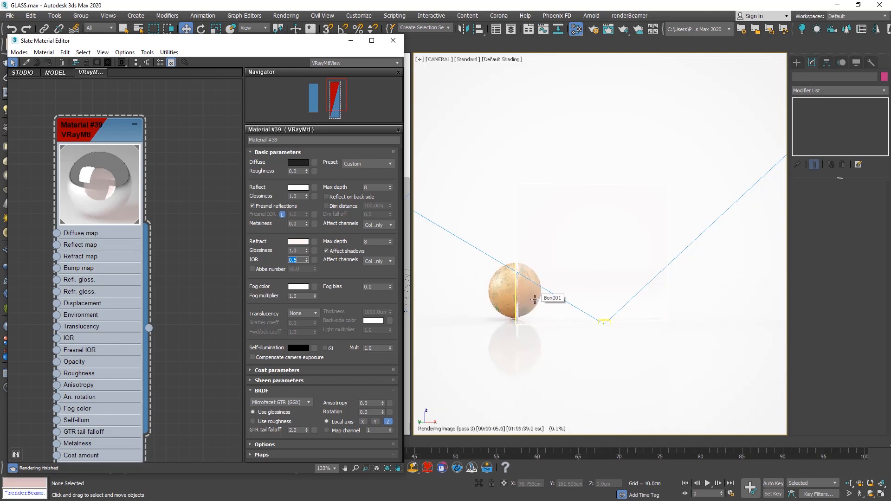
{"action": "type", "text": "1.6"}
{"action": "key", "text": "Return"}
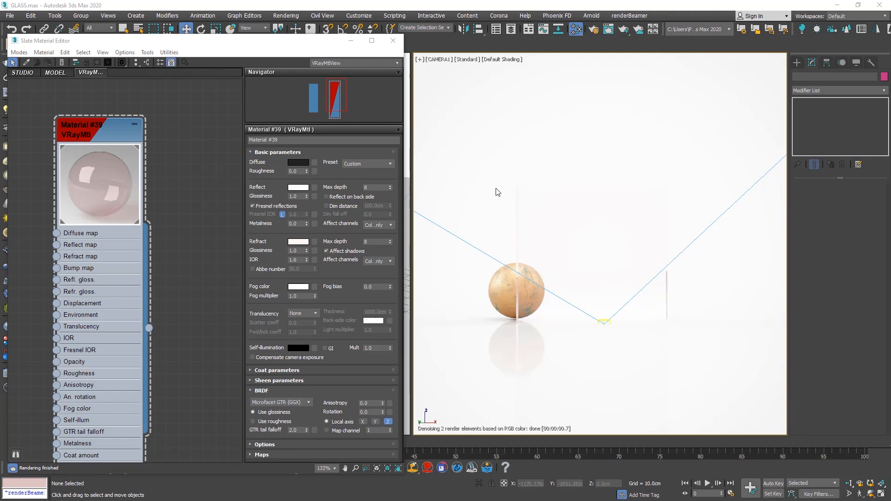
Try a red fog colour on the material and settle on light purple with RGB 165, 109, 201.
{"action": "left_click", "coordinate": [298, 287]}
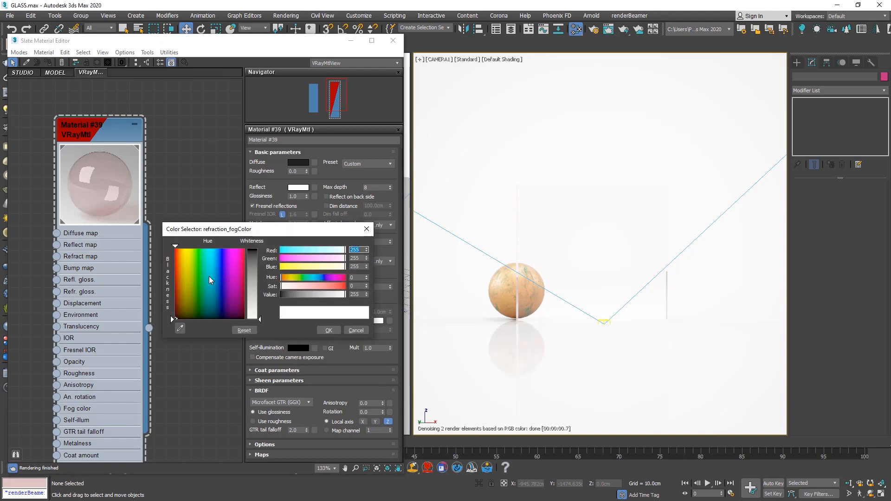
{"action": "left_click_drag", "start_coordinate": [184, 274], "coordinate": [175, 280]}
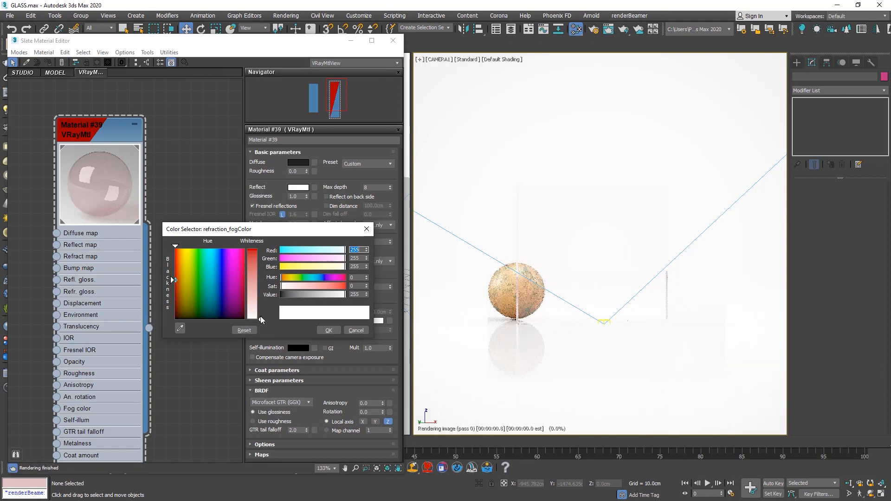
{"action": "left_click_drag", "start_coordinate": [260, 320], "coordinate": [260, 279]}
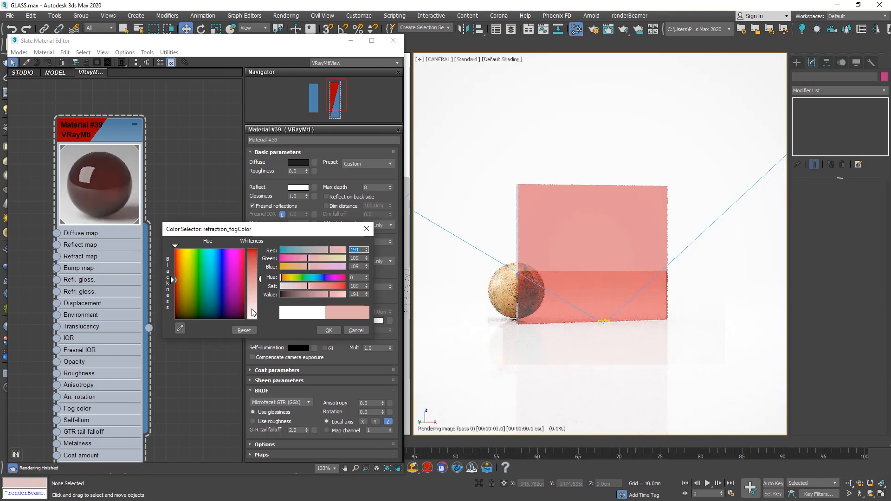
{"action": "left_click", "coordinate": [216, 276]}
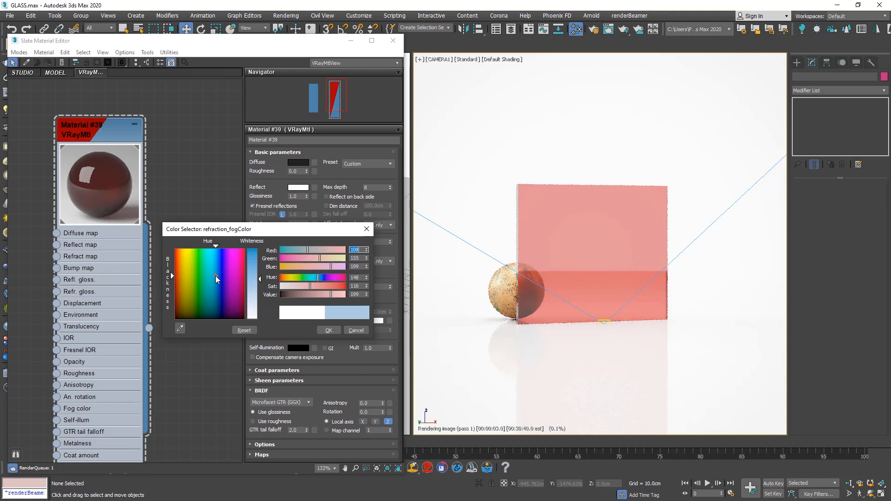
{"action": "left_click_drag", "start_coordinate": [215, 276], "coordinate": [228, 275]}
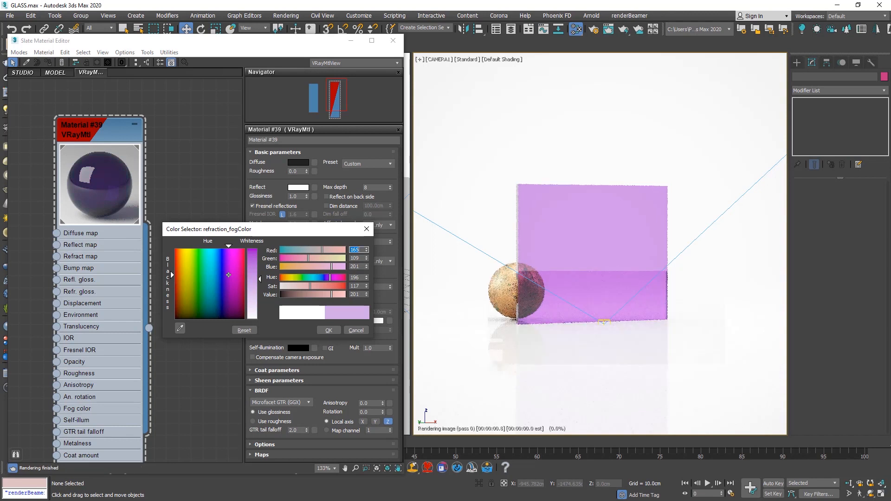
{"action": "left_click", "coordinate": [328, 331]}
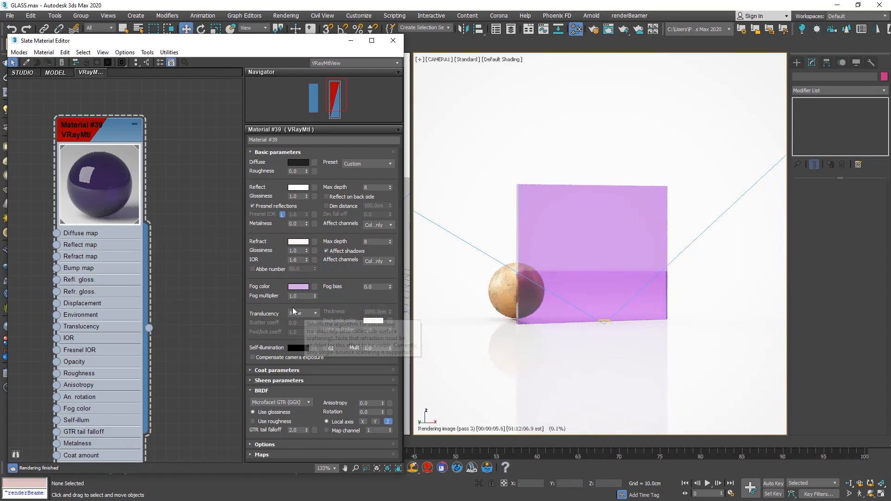
Test the material's fog multiplier at 6, 3, 2, 0.5, 0.2 and 0.0, and return it to 1.0.
{"action": "left_click", "coordinate": [306, 297]}
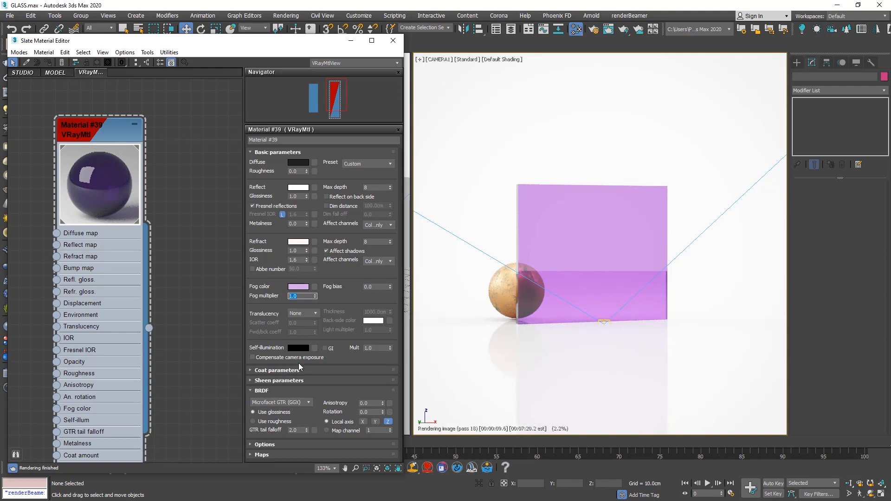
{"action": "type", "text": "6"}
{"action": "key", "text": "Return"}
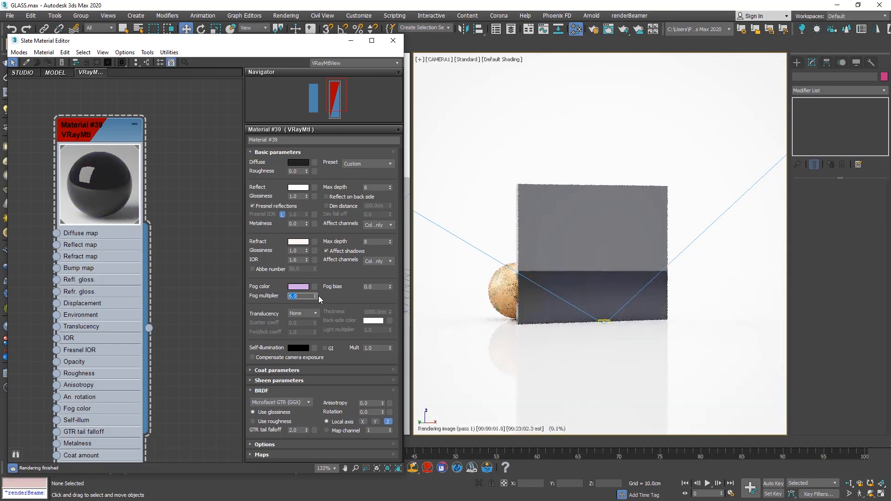
{"action": "type", "text": "3"}
{"action": "key", "text": "Return"}
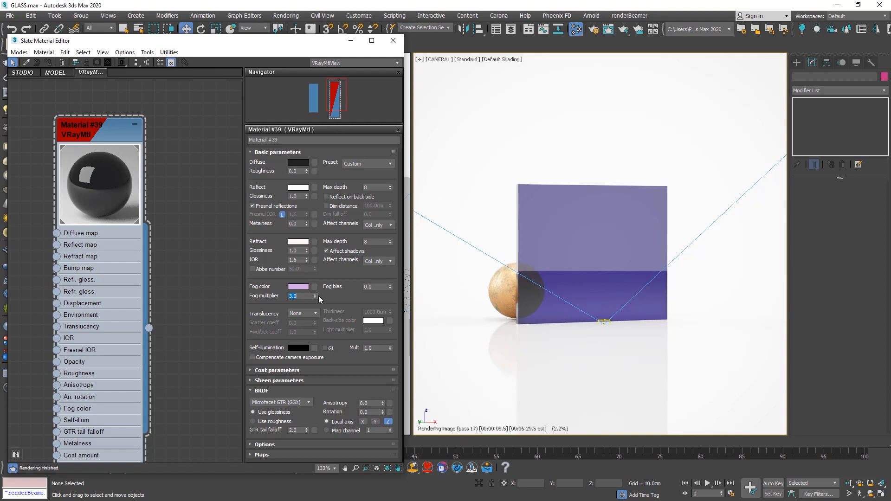
{"action": "type", "text": "2"}
{"action": "key", "text": "Return"}
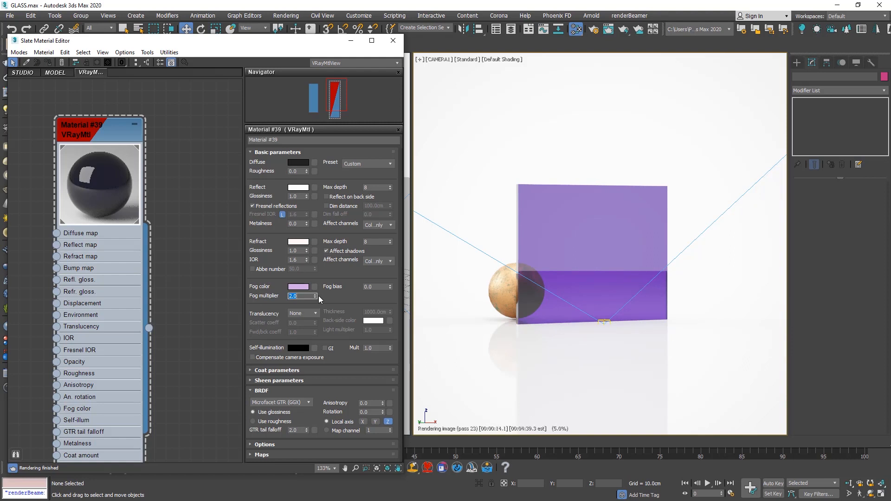
{"action": "key", "text": "Return"}
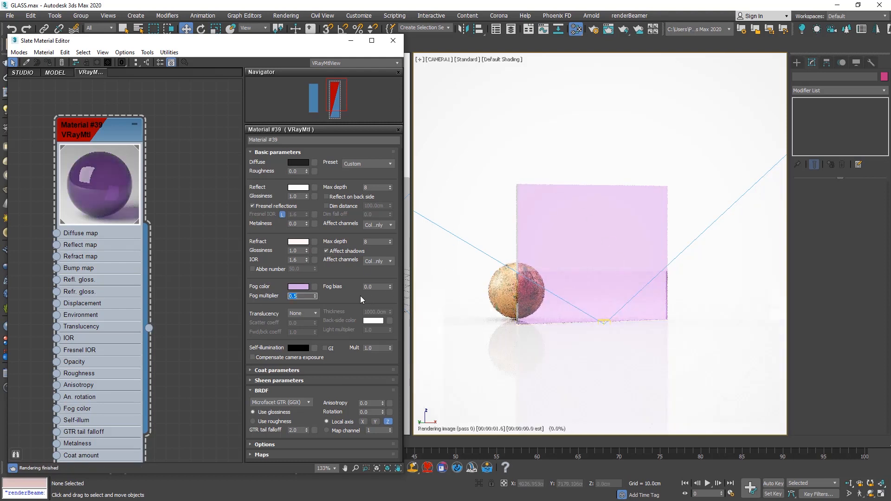
{"action": "key", "text": "BackSpace"}
{"action": "type", "text": "2"}
{"action": "key", "text": "Return"}
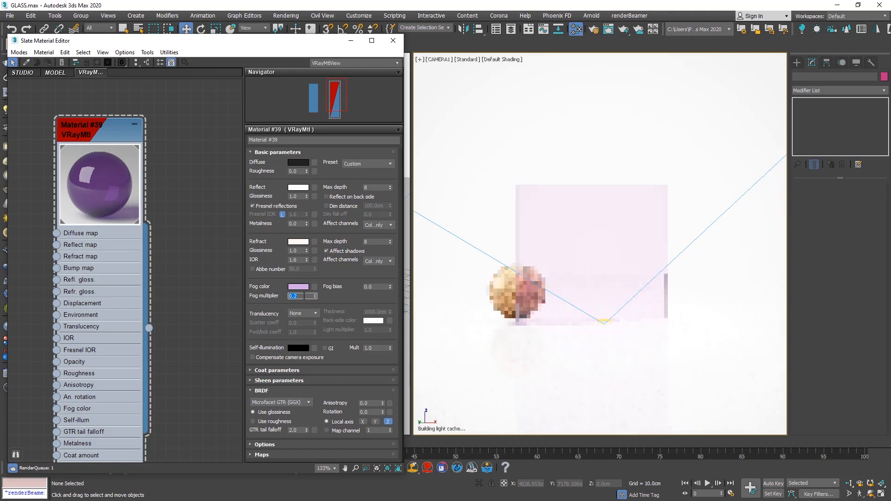
{"action": "type", "text": "0."}
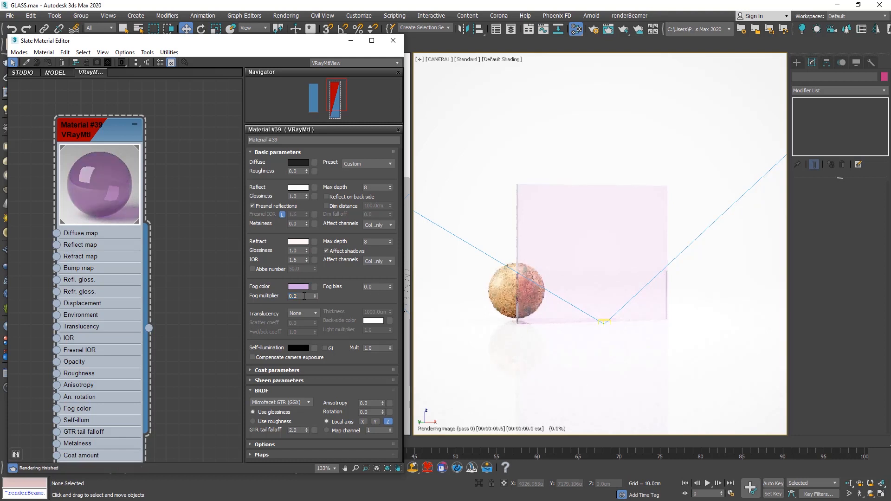
{"action": "key", "text": "Return"}
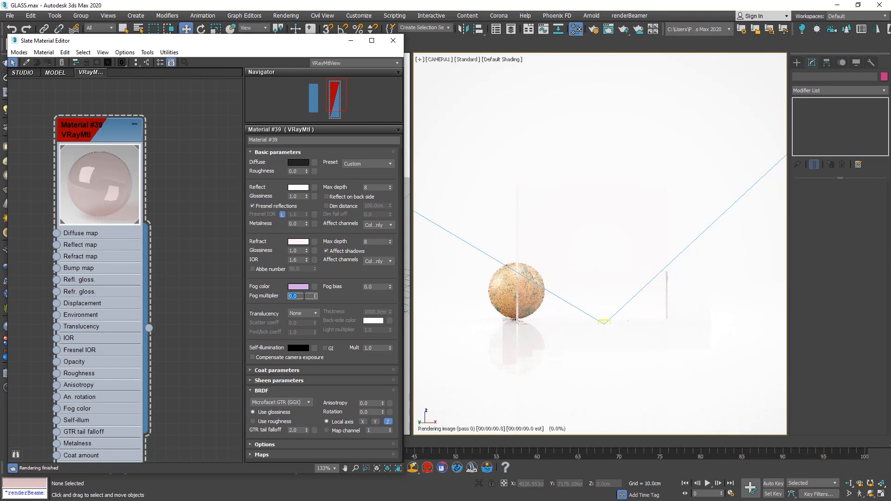
{"action": "type", "text": "1"}
{"action": "key", "text": "Return"}
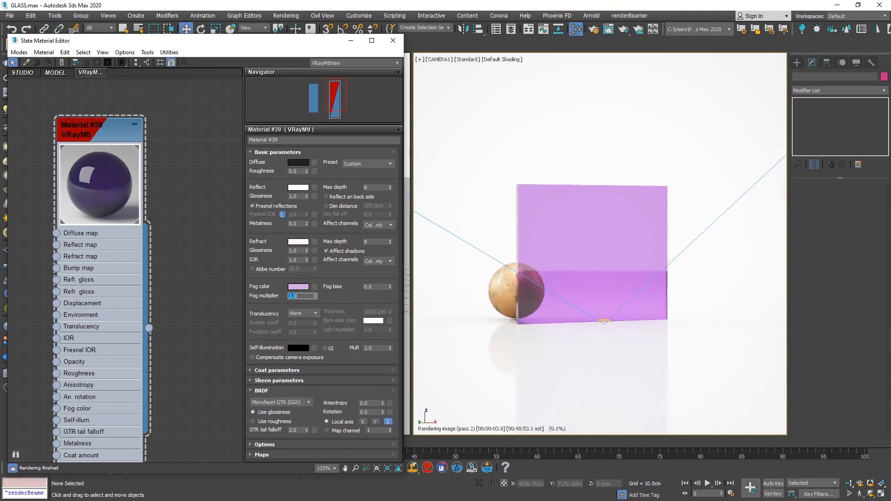
Hide the material node's unused slots and assign a Gradient Ramp map to its fog colour.
{"action": "key", "text": "h"}
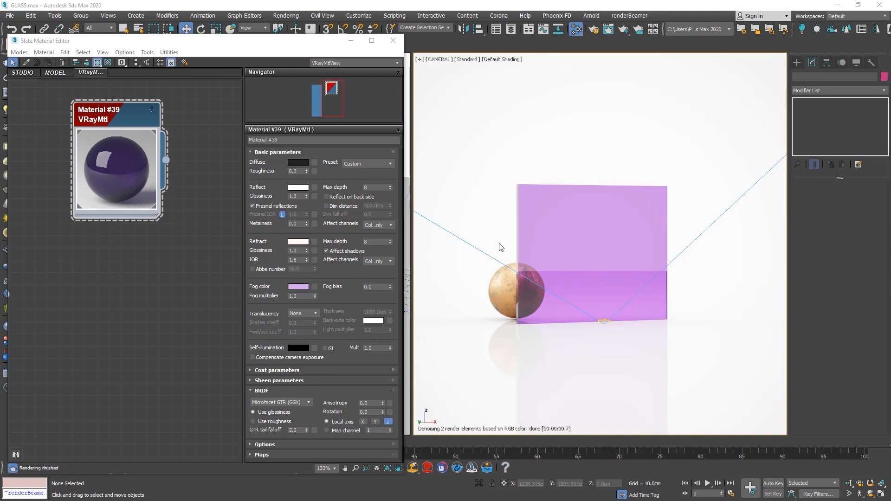
{"action": "left_click", "coordinate": [314, 287]}
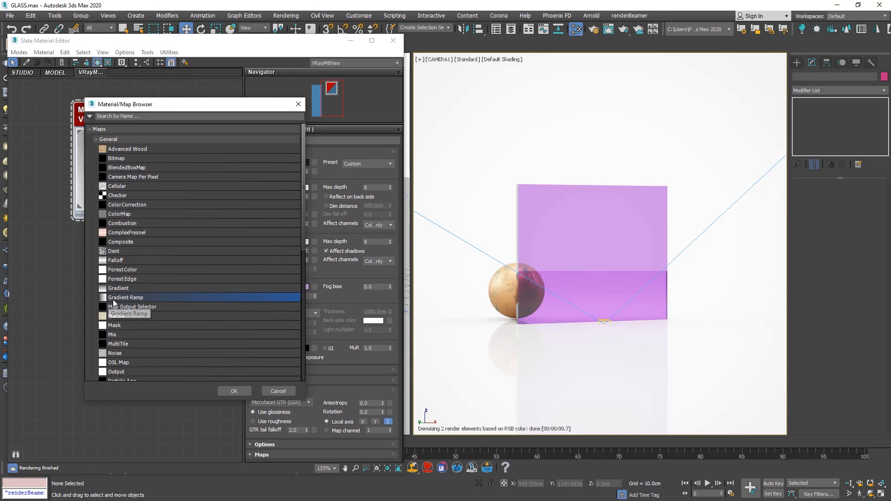
{"action": "double_click", "coordinate": [132, 300]}
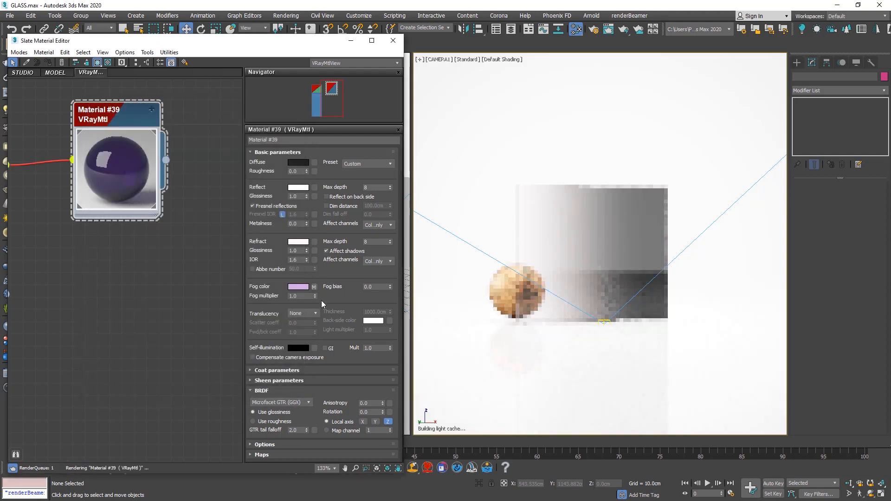
Set the colour flag at position 0 of the fog Gradient Ramp to dark red with RGB 138, 0, 0.
{"action": "left_click", "coordinate": [314, 287]}
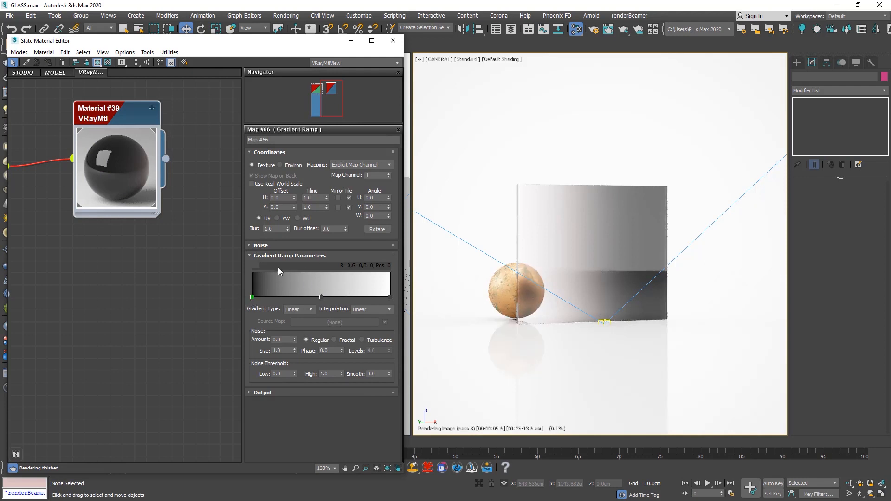
{"action": "double_click", "coordinate": [252, 296]}
{"action": "left_click_drag", "start_coordinate": [196, 288], "coordinate": [175, 281]}
{"action": "left_click", "coordinate": [328, 330]}
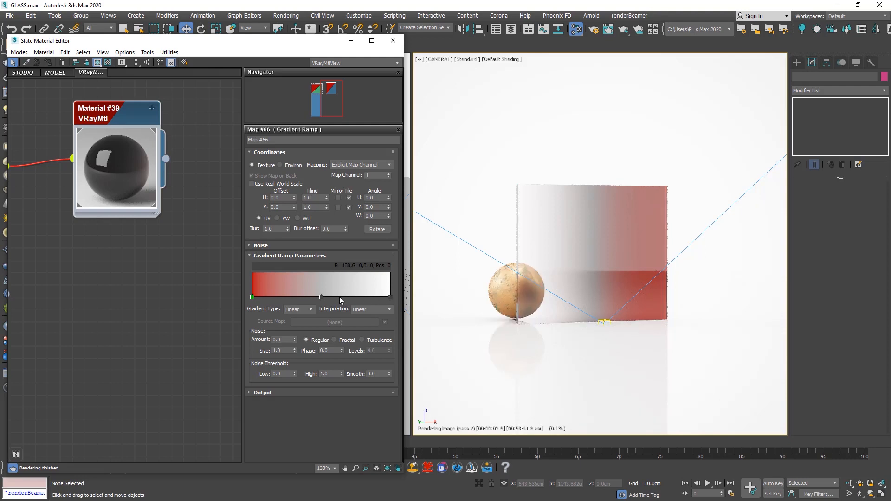
Set the middle colour flag of the fog Gradient Ramp, at position 50, to pure white with RGB 255, 255, 255.
{"action": "double_click", "coordinate": [320, 296]}
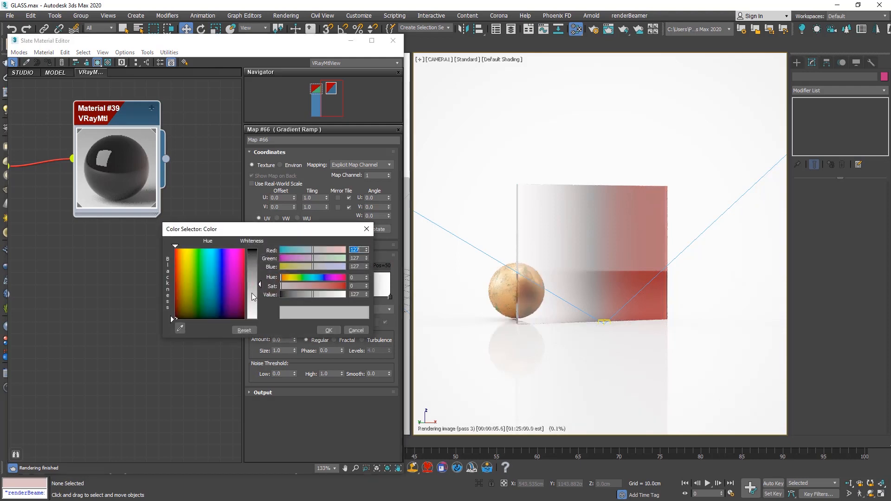
{"action": "left_click_drag", "start_coordinate": [256, 299], "coordinate": [256, 321]}
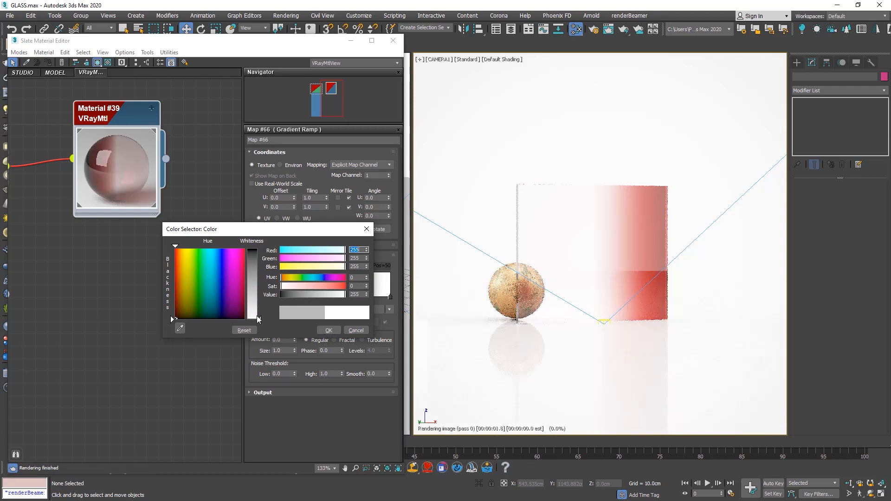
{"action": "left_click", "coordinate": [329, 330]}
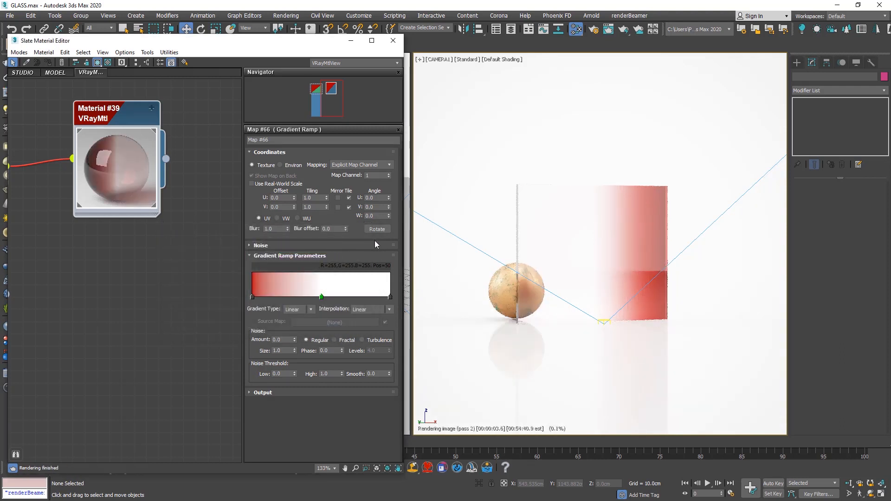
Rotate the Gradient Ramp by trying W angles of 90 and -90 degrees, and settle on -180.
{"action": "left_click_drag", "start_coordinate": [377, 216], "coordinate": [343, 220]}
{"action": "type", "text": "90"}
{"action": "key", "text": "Return"}
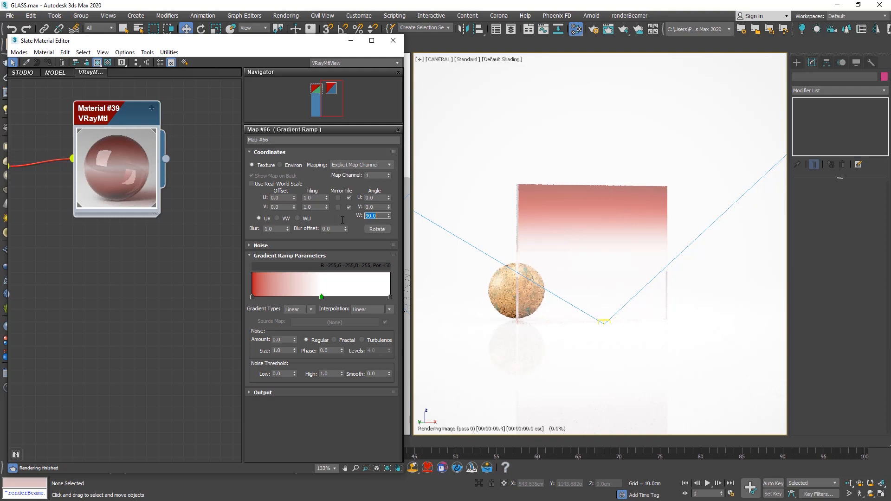
{"action": "type", "text": "-90"}
{"action": "key", "text": "Return"}
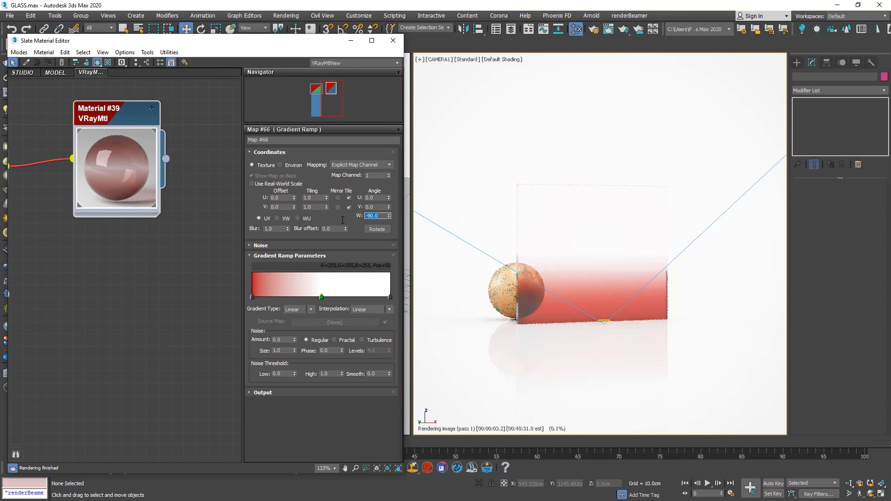
{"action": "type", "text": "-180"}
{"action": "key", "text": "Return"}
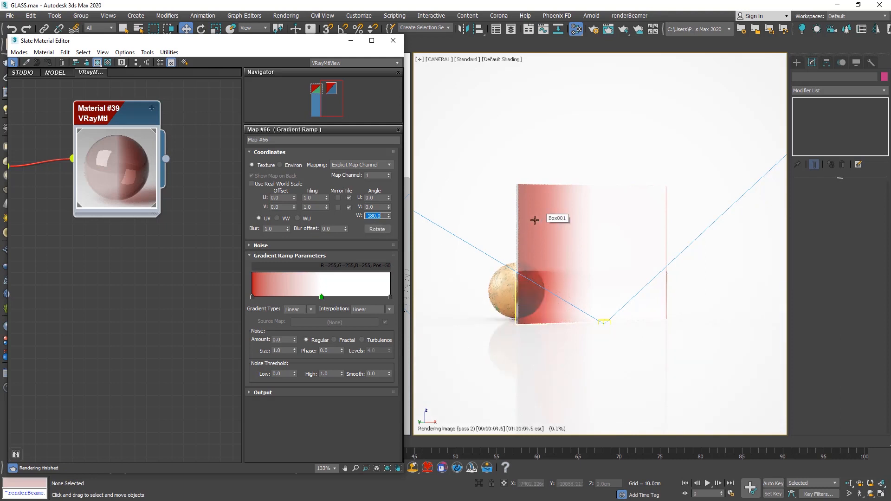
Lighten the Gradient Ramp's colour flag at position 0 to a soft red with RGB 194, 121, 121.
{"action": "double_click", "coordinate": [252, 297]}
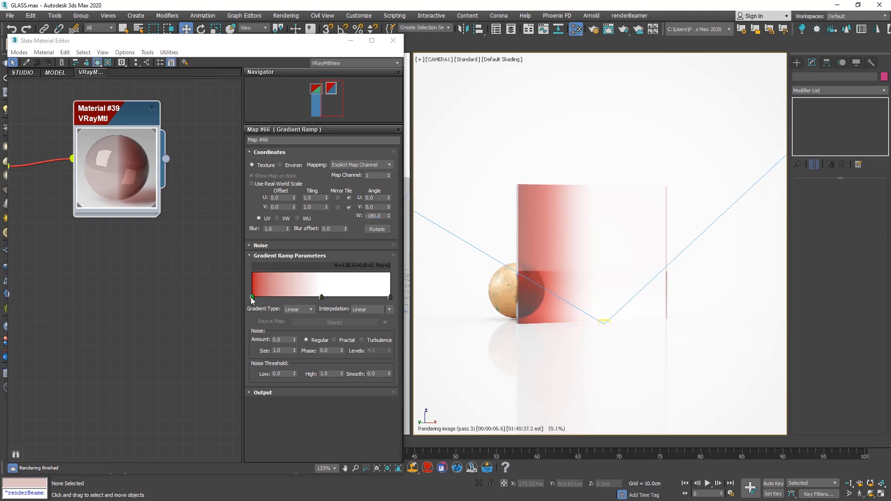
{"action": "mouse_move", "coordinate": [253, 283]}
{"action": "left_mouse_down"}
{"action": "mouse_move", "coordinate": [252, 261]}
{"action": "mouse_move", "coordinate": [262, 279]}
{"action": "left_mouse_up"}
{"action": "left_click", "coordinate": [259, 283]}
{"action": "left_click", "coordinate": [329, 330]}
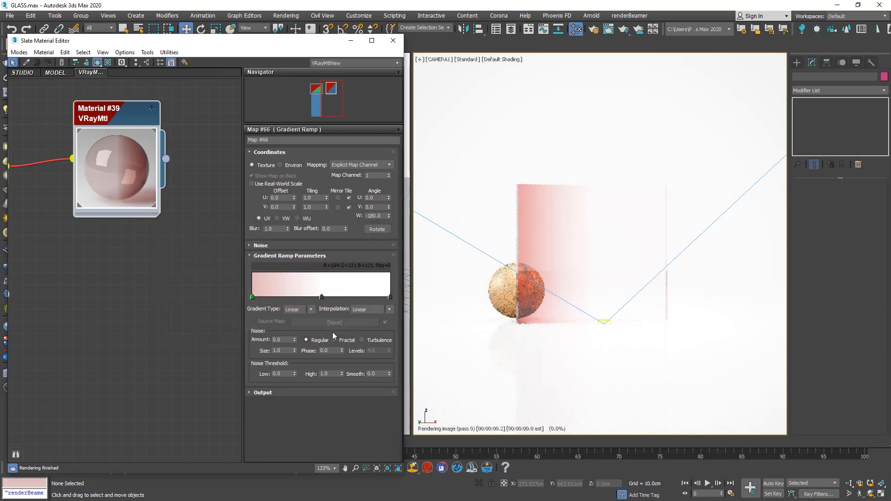
Try grey 141 on the Gradient Ramp's flag at position 50 and settle on light grey with RGB 213, 213, 213.
{"action": "double_click", "coordinate": [323, 297]}
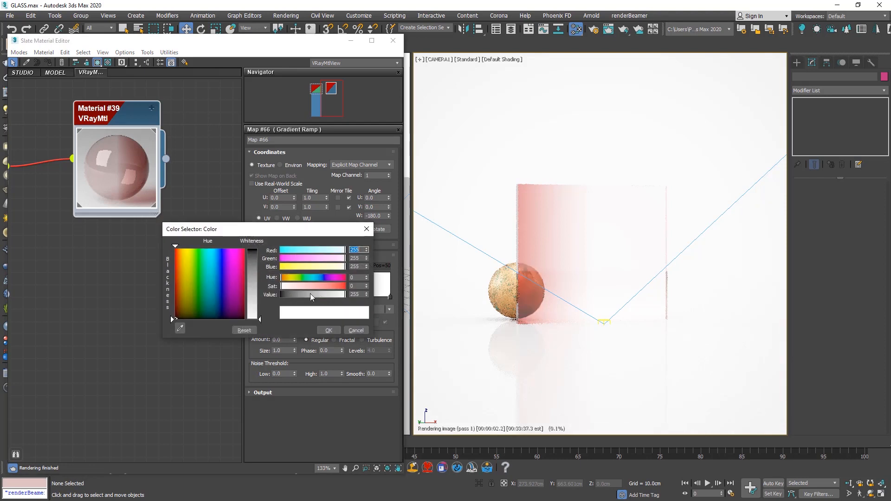
{"action": "left_click", "coordinate": [254, 296]}
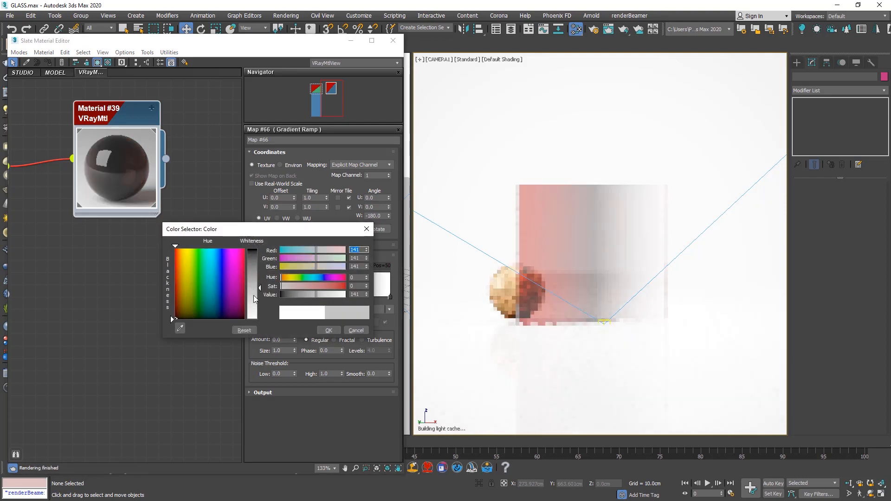
{"action": "left_click", "coordinate": [254, 308]}
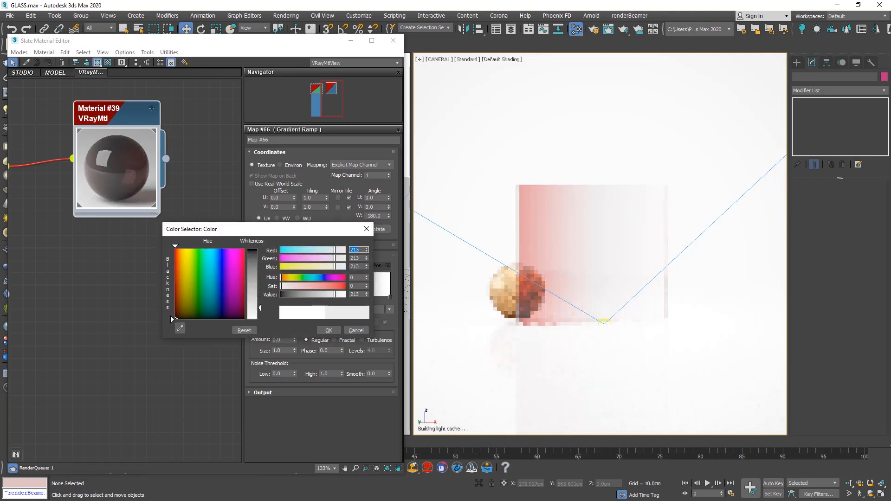
{"action": "left_click", "coordinate": [332, 332]}
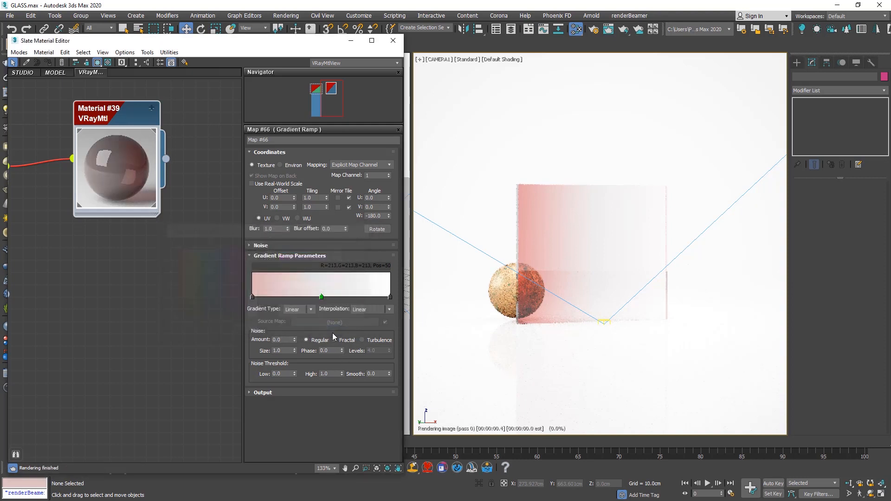
Move the light grey flag to position 95 on the Gradient Ramp, shift it slightly back, and delete it.
{"action": "left_click_drag", "start_coordinate": [323, 298], "coordinate": [386, 299]}
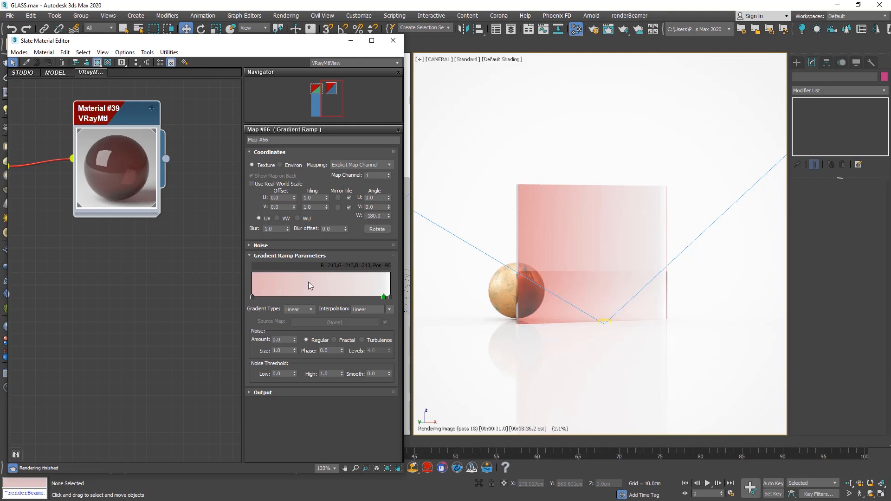
{"action": "left_click_drag", "start_coordinate": [387, 297], "coordinate": [381, 301]}
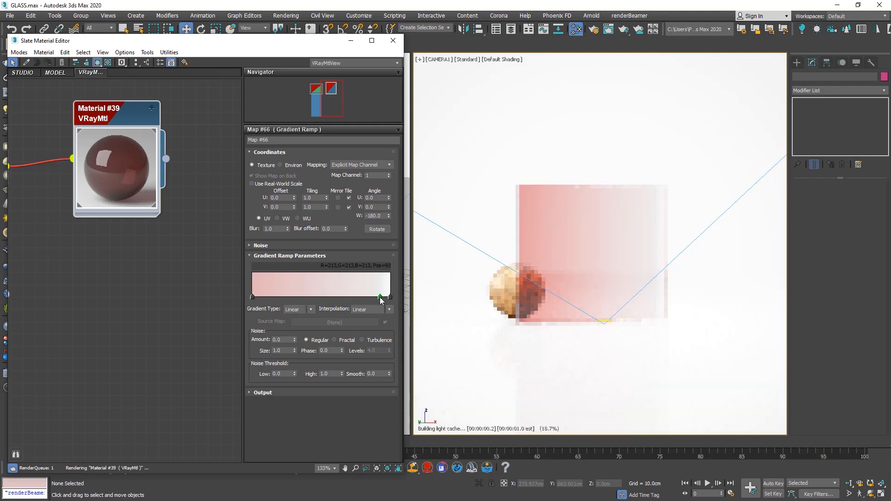
{"action": "right_click", "coordinate": [381, 297]}
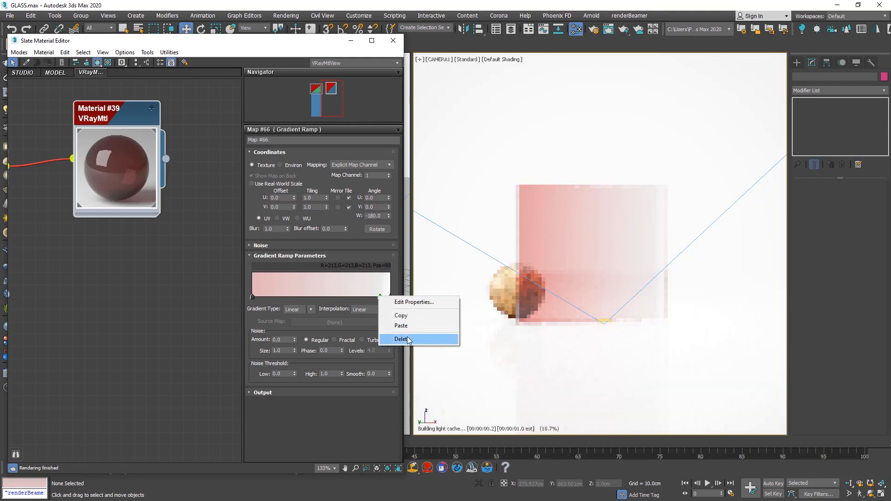
{"action": "left_click", "coordinate": [408, 340]}
Set the Gradient Ramp's end flag at position 100 to pale pink with RGB 234, 208, 208.
{"action": "double_click", "coordinate": [390, 297]}
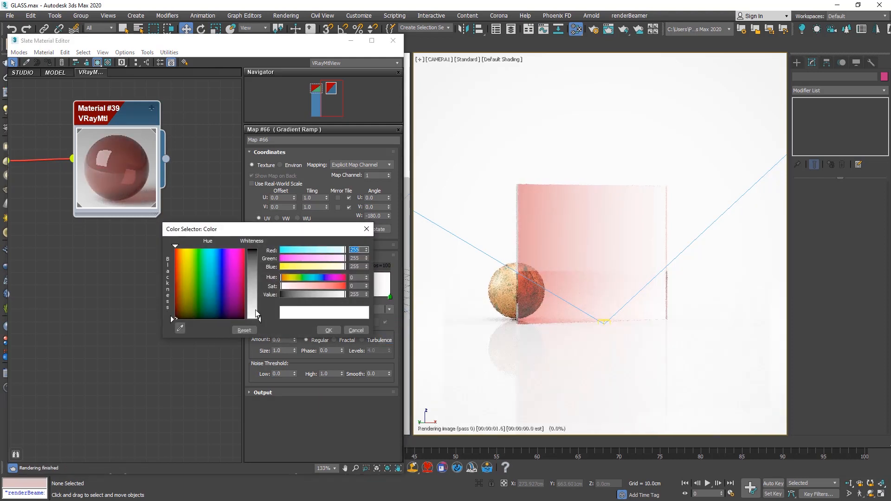
{"action": "left_click", "coordinate": [176, 280]}
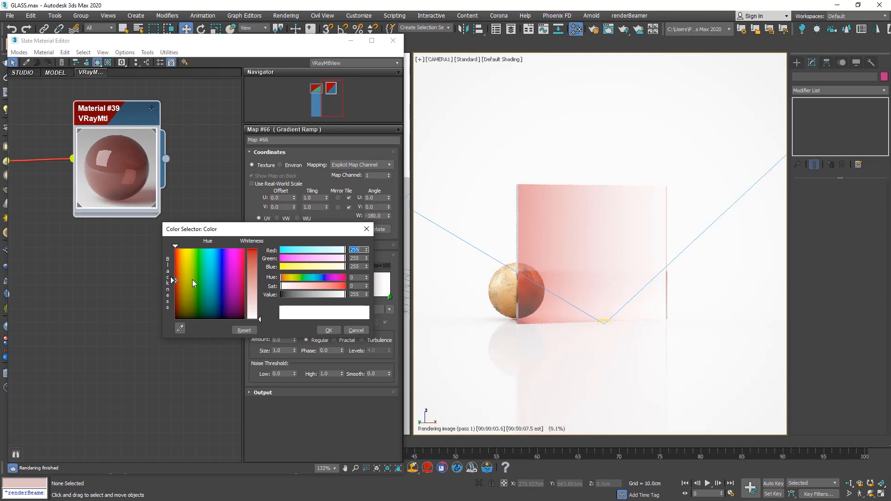
{"action": "mouse_move", "coordinate": [256, 310]}
{"action": "left_mouse_down"}
{"action": "mouse_move", "coordinate": [256, 299]}
{"action": "mouse_move", "coordinate": [256, 306]}
{"action": "left_mouse_up"}
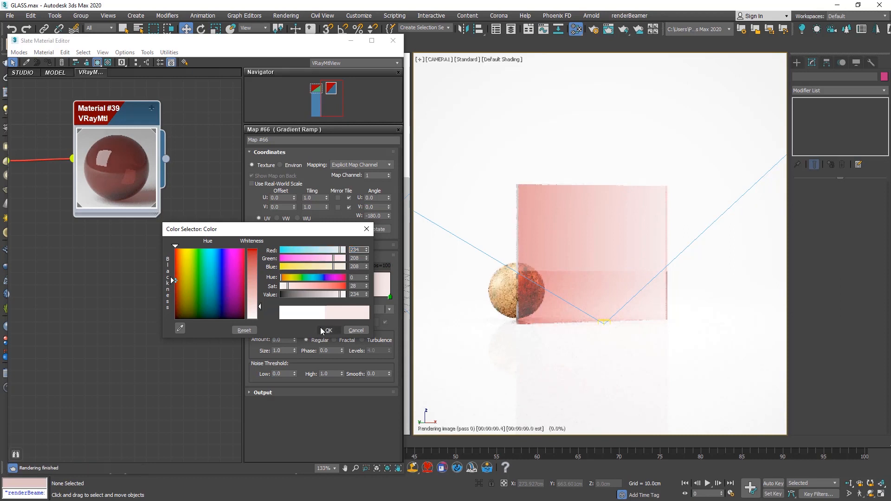
{"action": "left_click", "coordinate": [321, 328]}
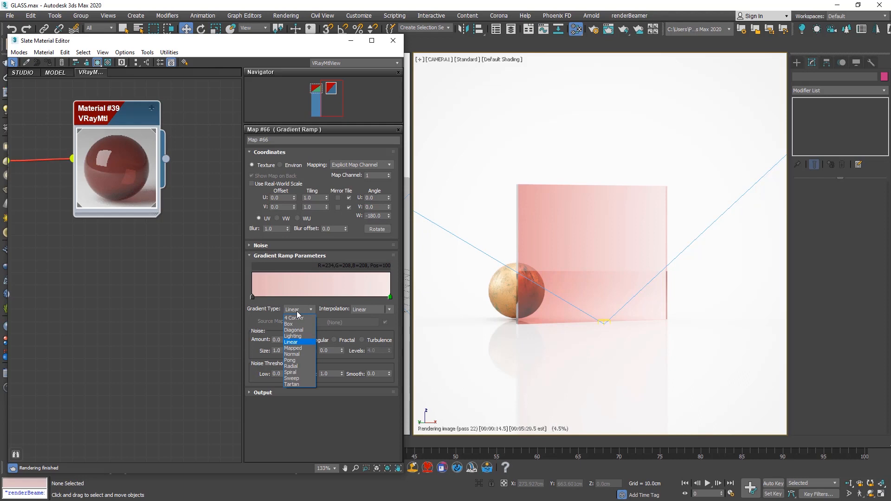
Try the Mapped and Pong gradient types on the fog Gradient Ramp and return it to Linear.
{"action": "left_click", "coordinate": [299, 348]}
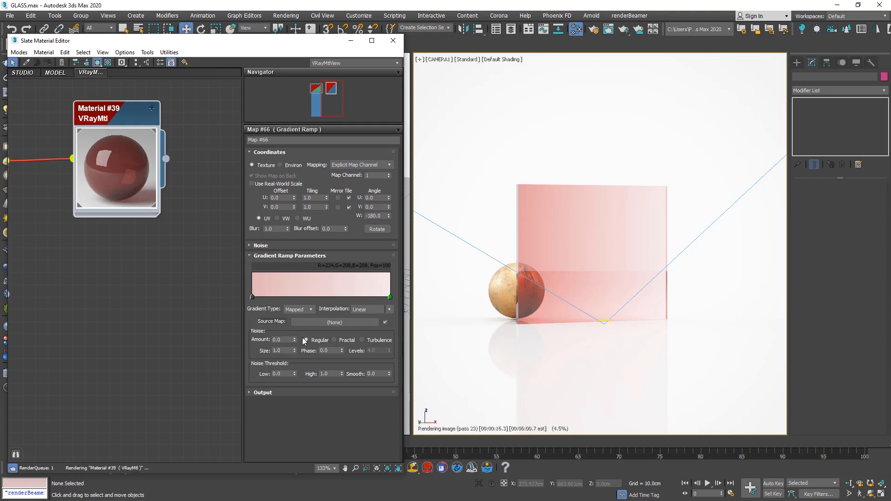
{"action": "left_click", "coordinate": [299, 309]}
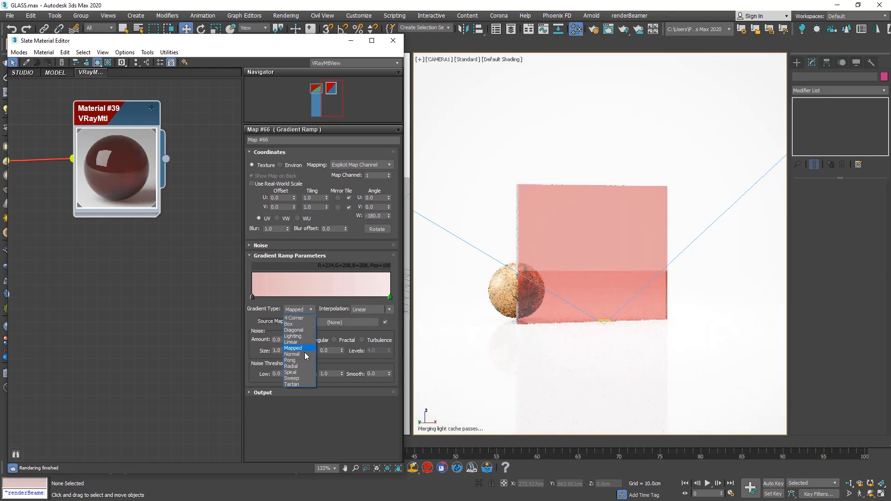
{"action": "left_click", "coordinate": [299, 360]}
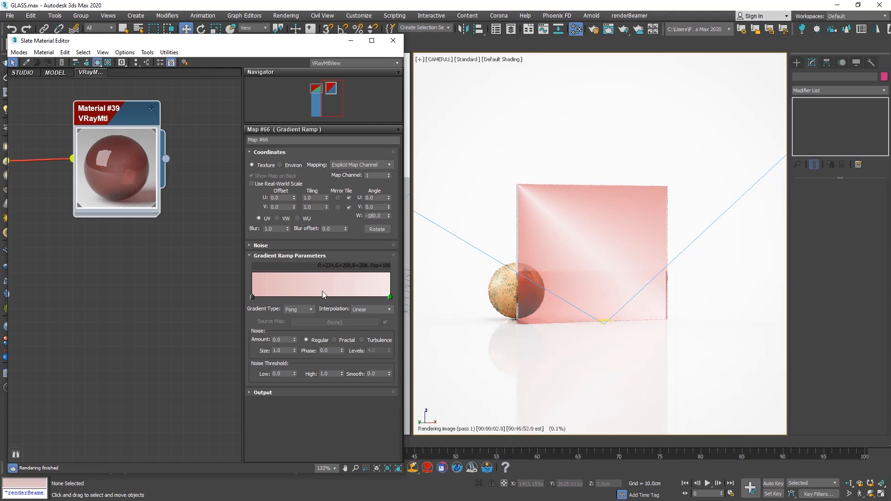
{"action": "left_click", "coordinate": [366, 310]}
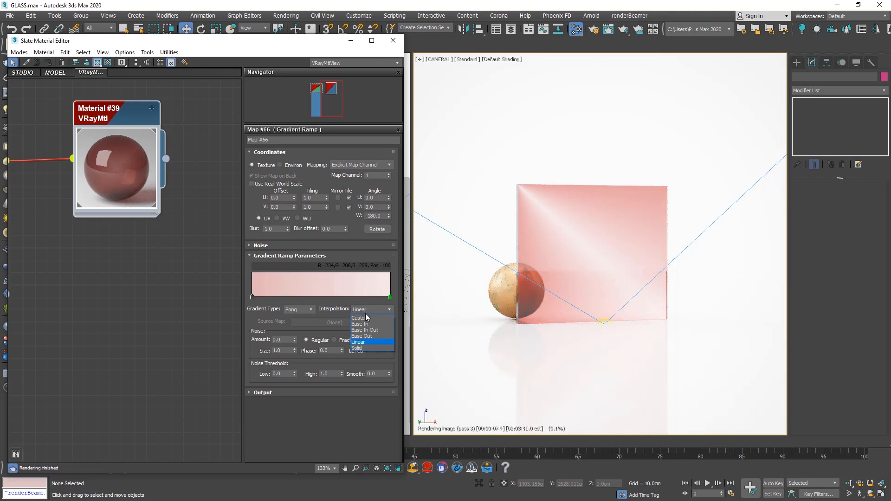
{"action": "left_click", "coordinate": [297, 310]}
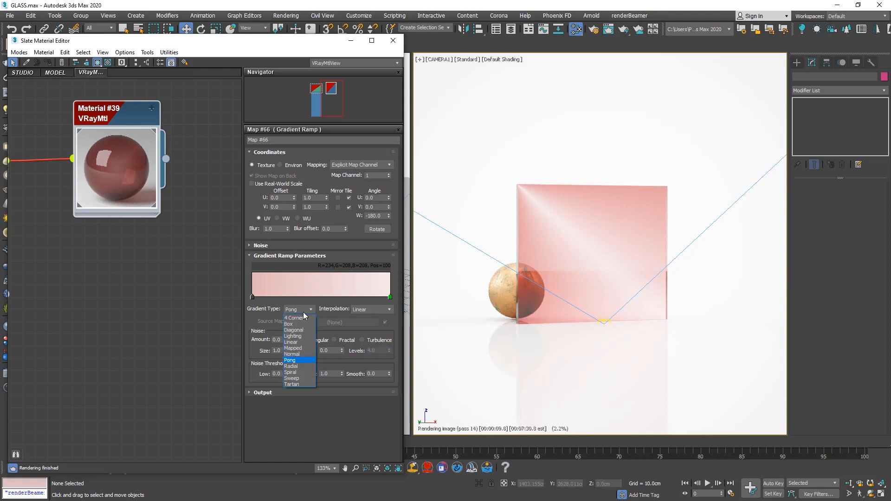
{"action": "left_click", "coordinate": [292, 342]}
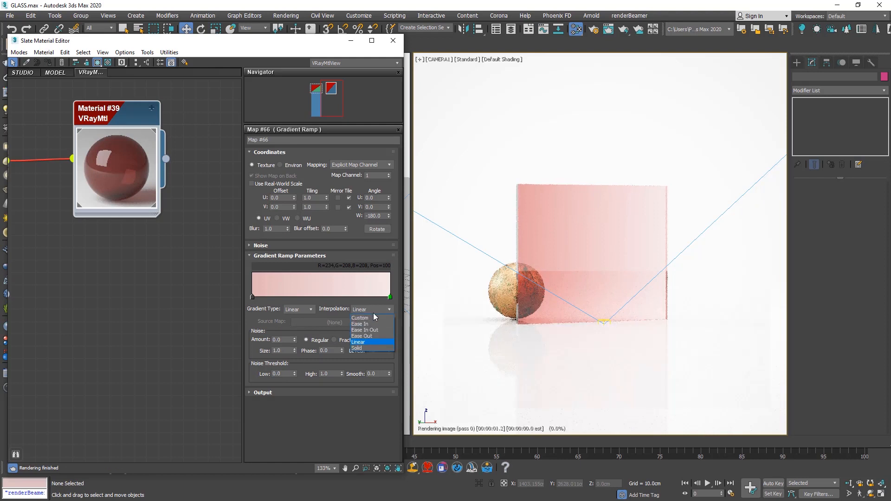
Try Ease In, Ease Out and Solid interpolation on the Gradient Ramp, and set it to Custom.
{"action": "left_click", "coordinate": [371, 324]}
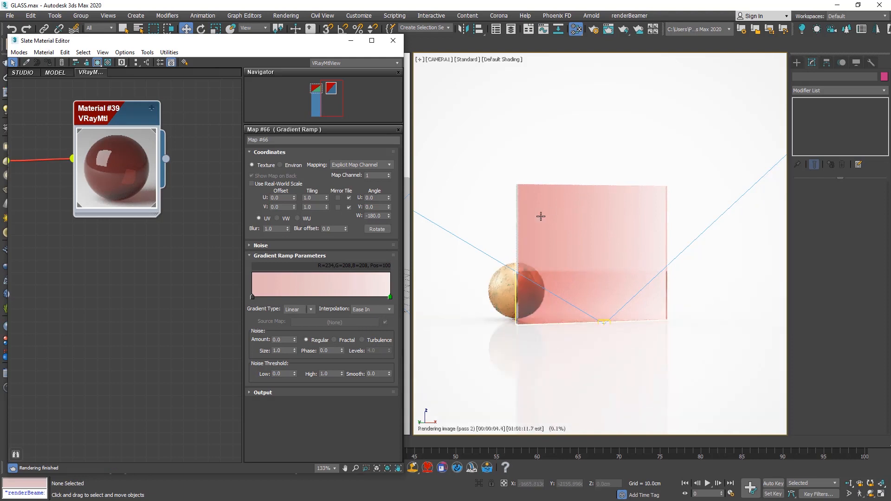
{"action": "left_click", "coordinate": [377, 310]}
{"action": "left_click", "coordinate": [375, 336]}
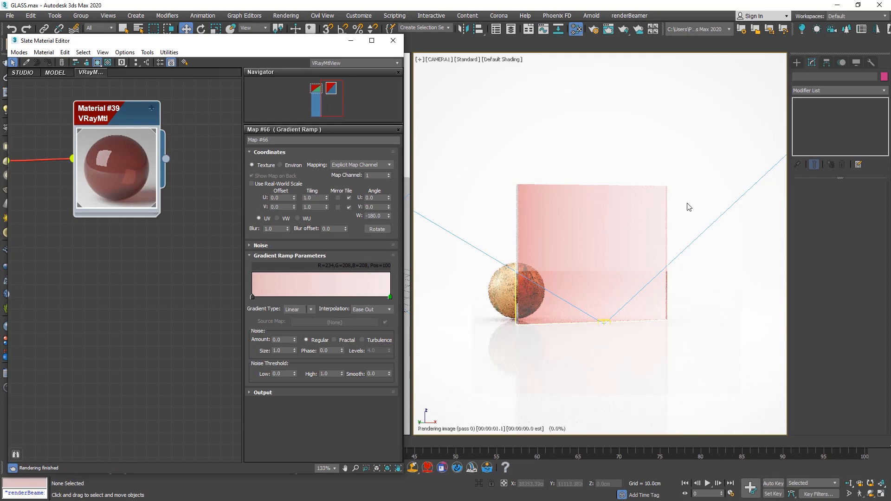
{"action": "left_click", "coordinate": [376, 309]}
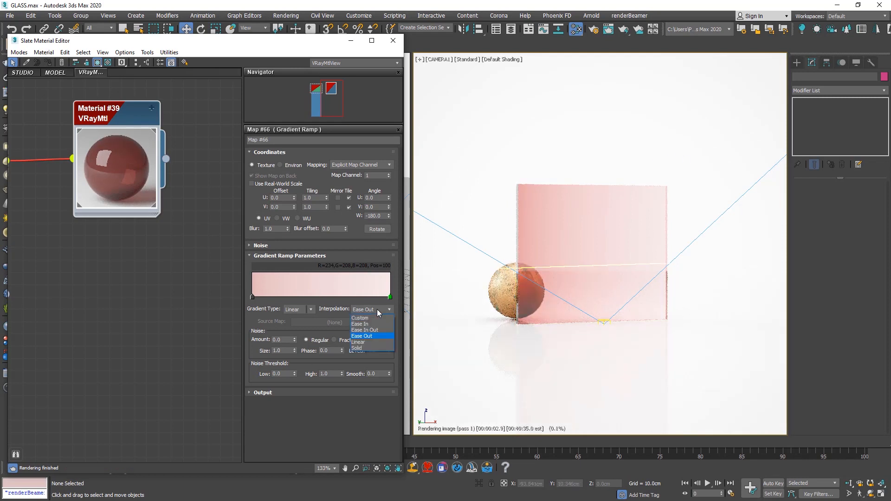
{"action": "left_click", "coordinate": [372, 347]}
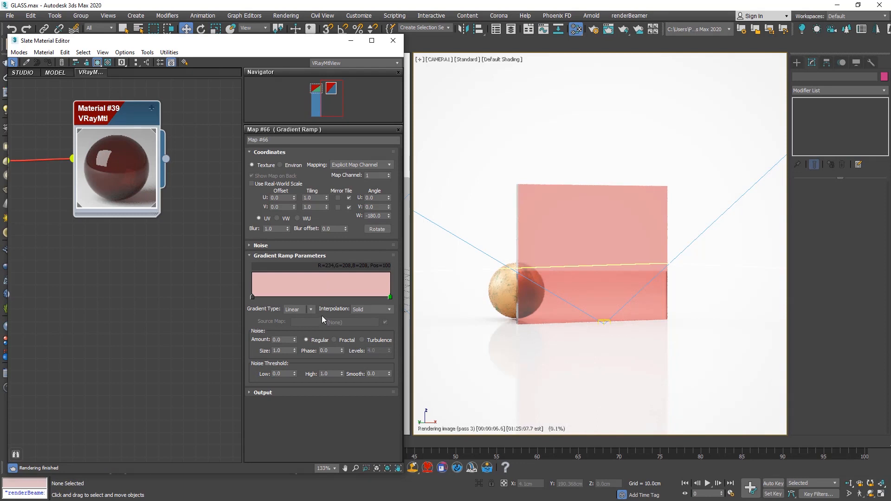
{"action": "left_click", "coordinate": [382, 312]}
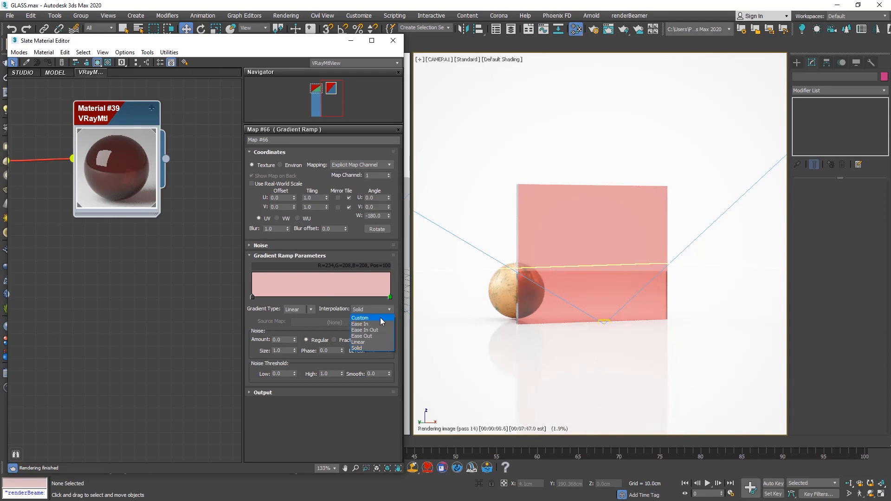
{"action": "left_click", "coordinate": [372, 318]}
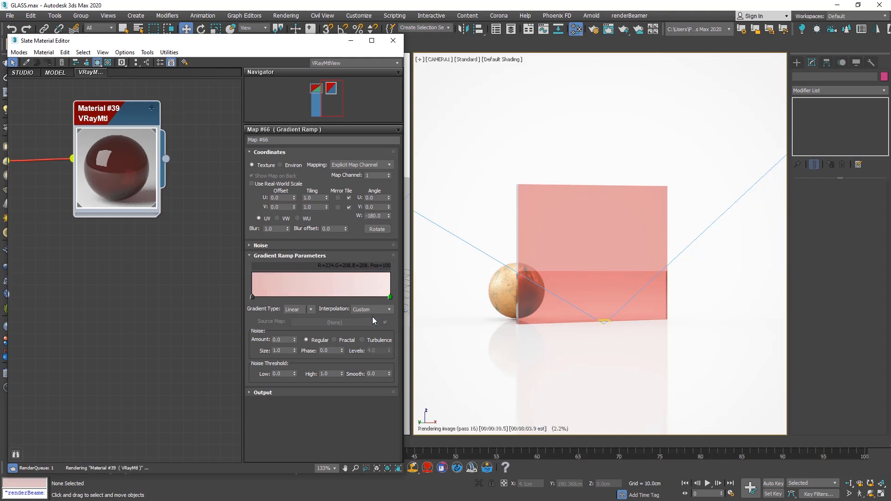